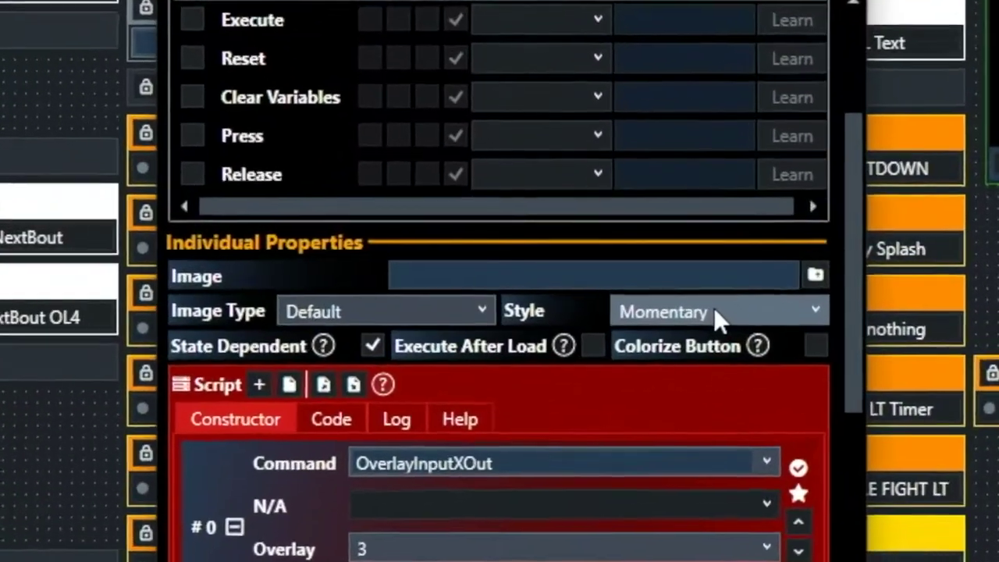
Review the Show Matchup widget's script, then close its settings
scroll(646, 341, "down", 2)
scroll(728, 316, "down", 3)
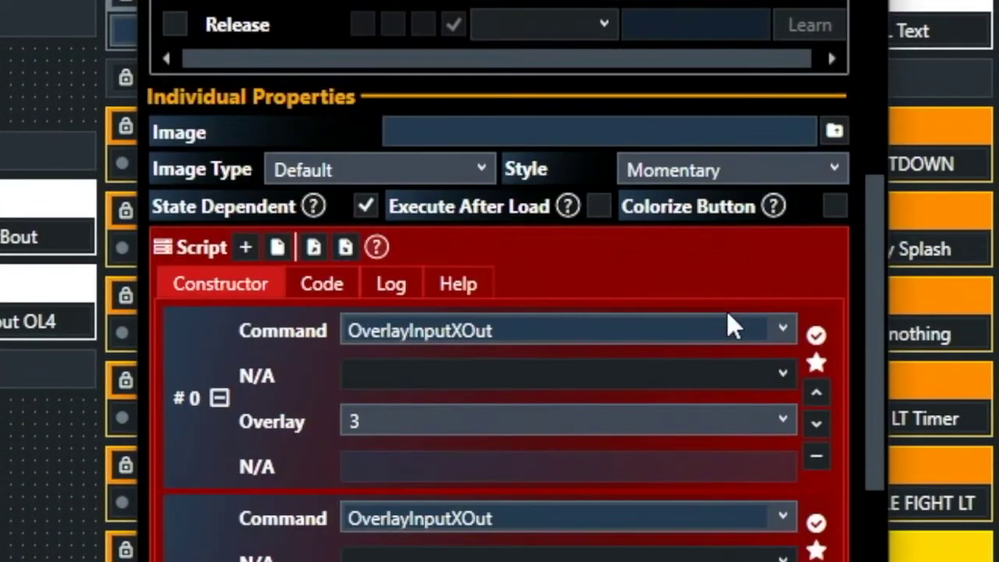
scroll(728, 320, "down", 6)
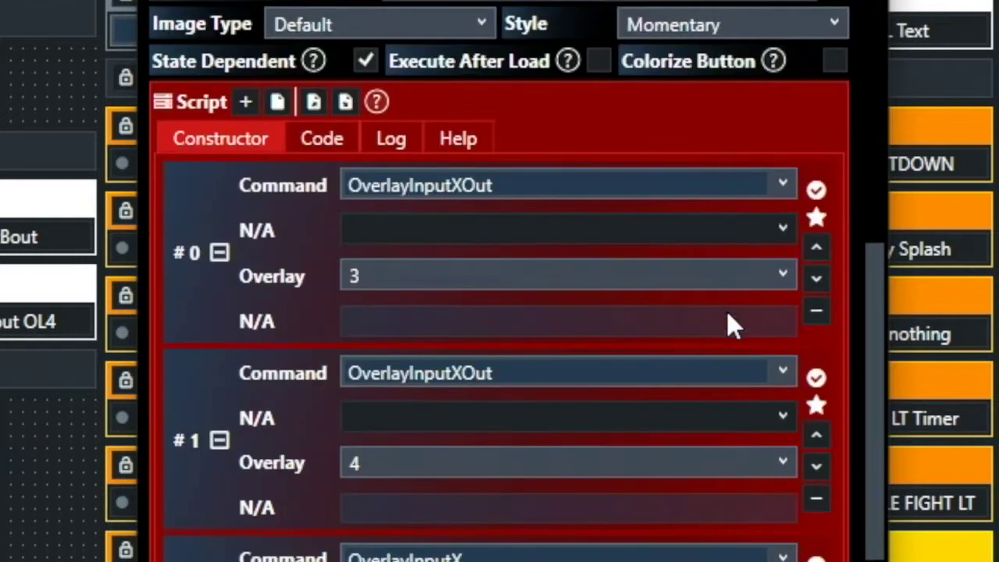
scroll(728, 316, "down", 5)
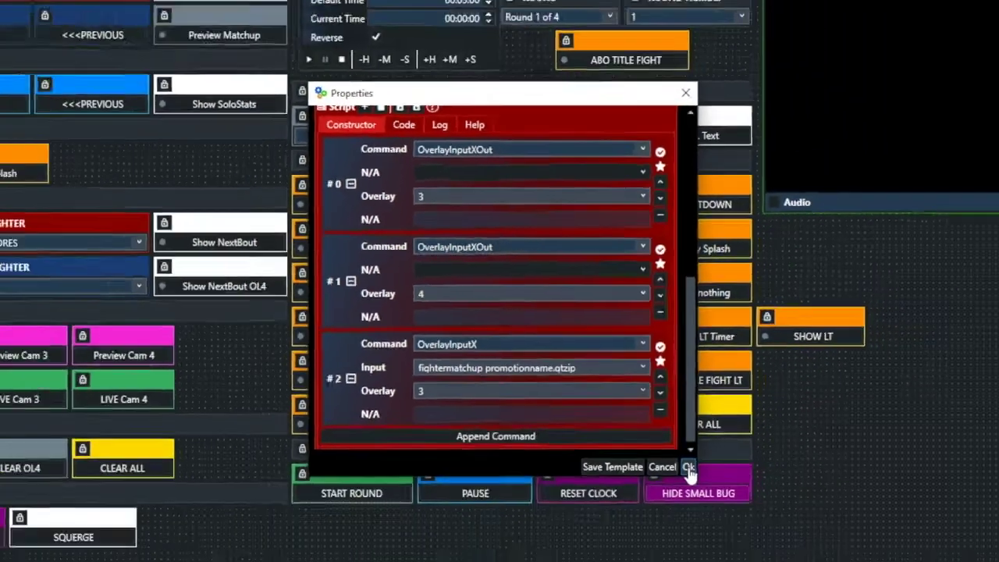
left_click(688, 466)
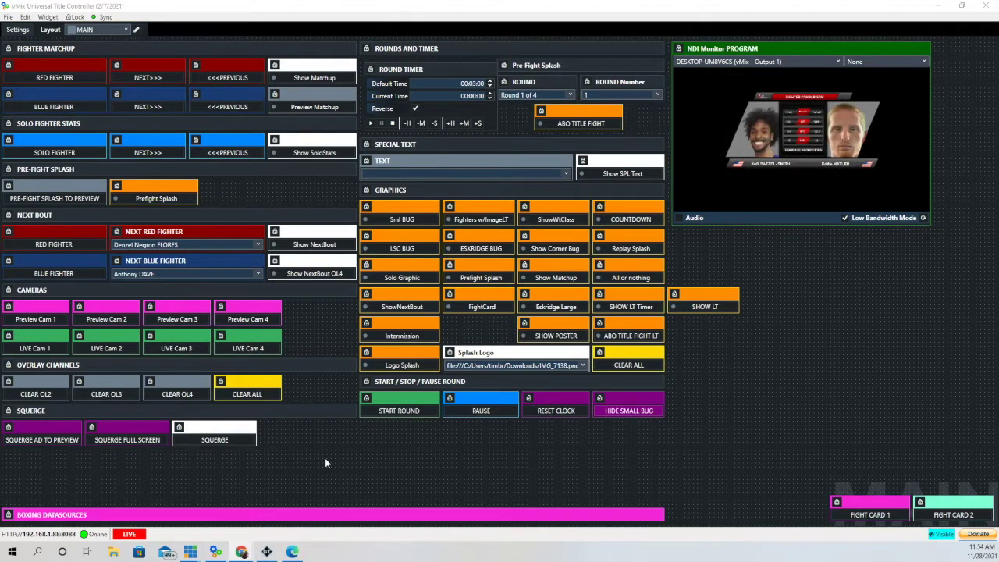
Review the RED FIGHTER and BLUE FIGHTER widget settings
mouse_move(79, 61)
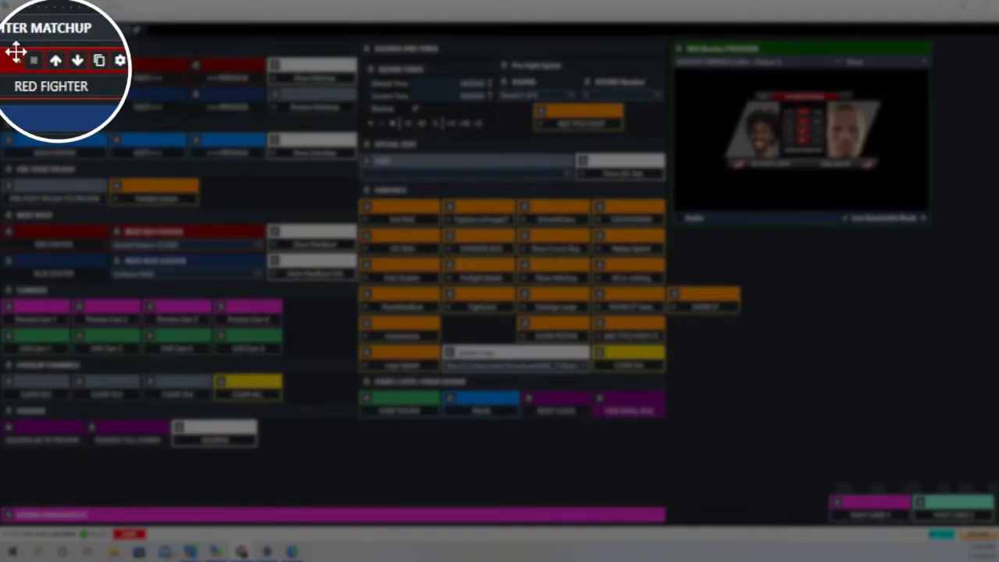
left_click(119, 61)
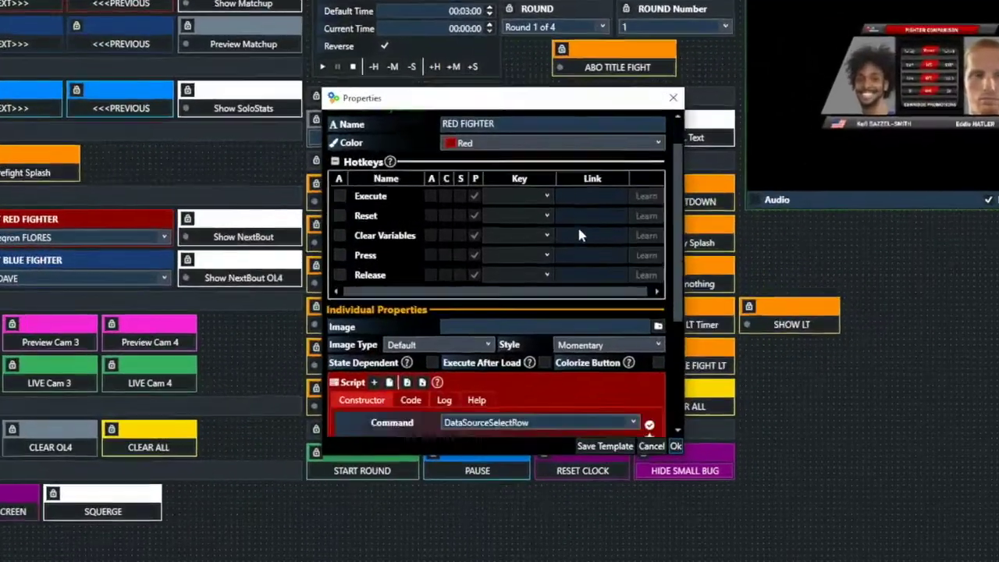
scroll(546, 239, "down", 2)
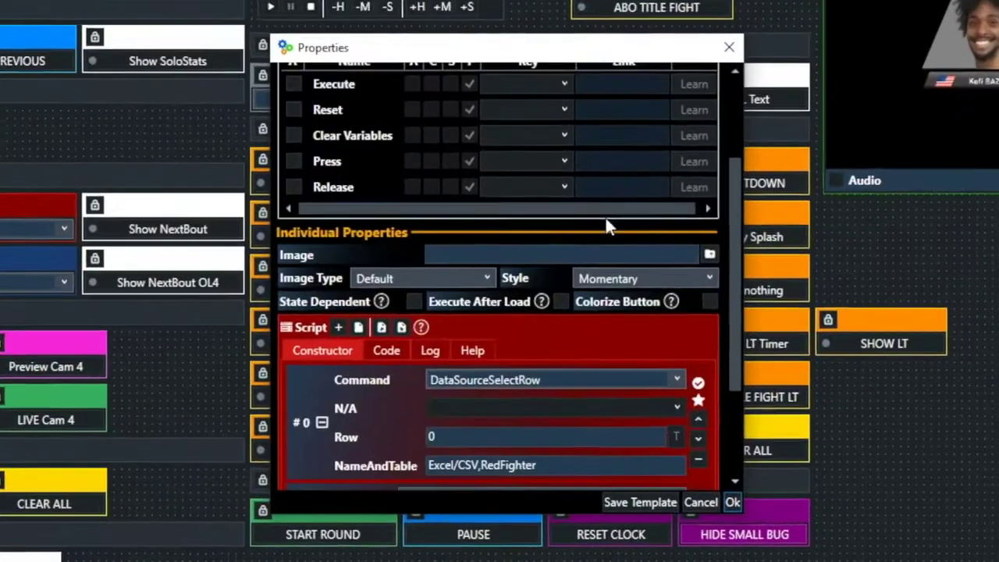
scroll(613, 222, "down", 1)
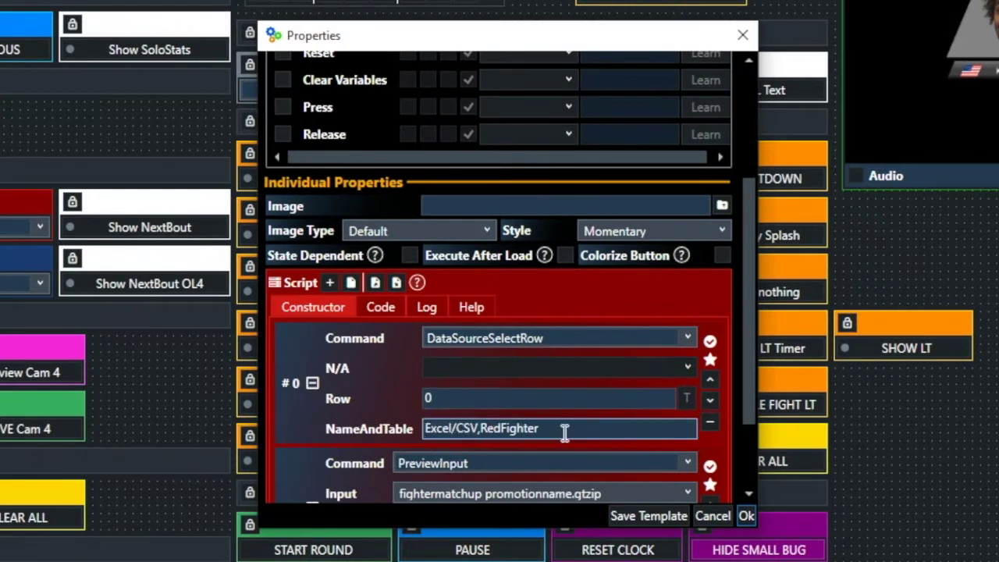
scroll(647, 342, "down", 3)
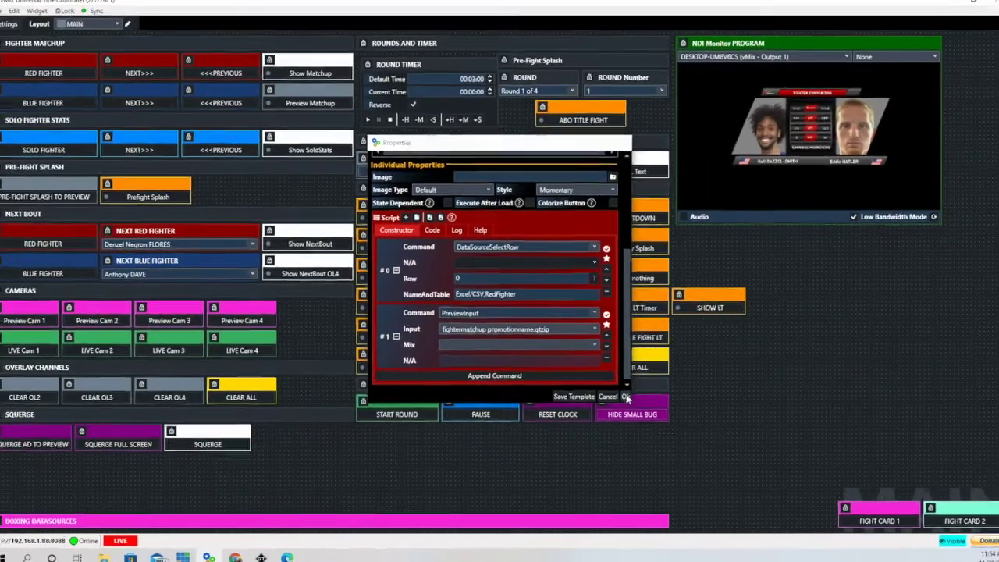
left_click(626, 397)
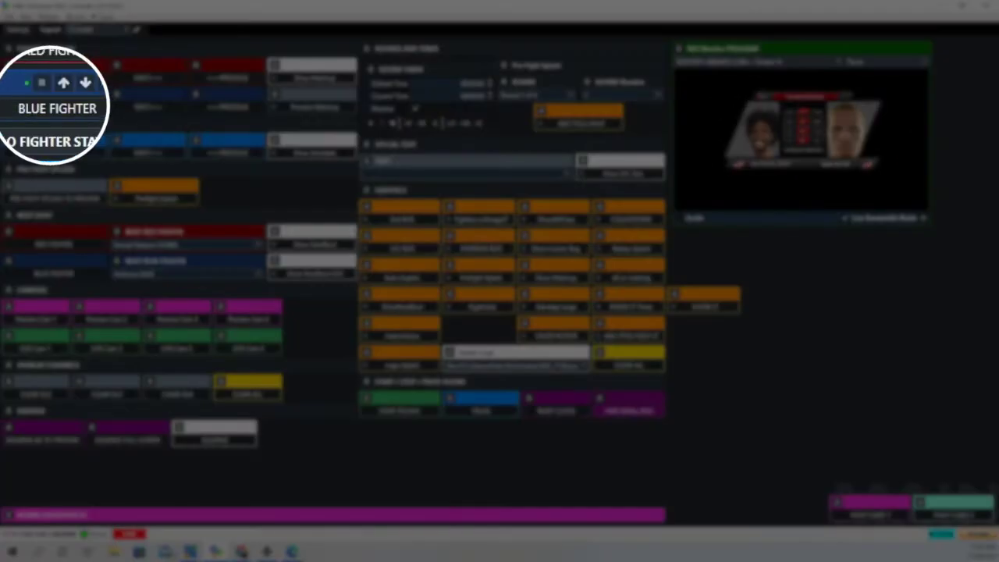
left_click(47, 92)
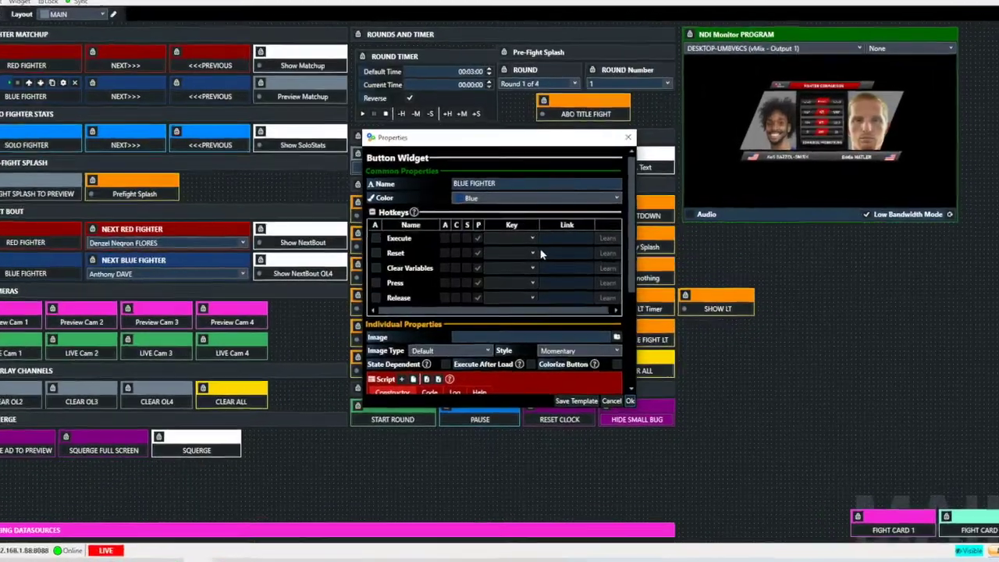
scroll(541, 254, "down", 5)
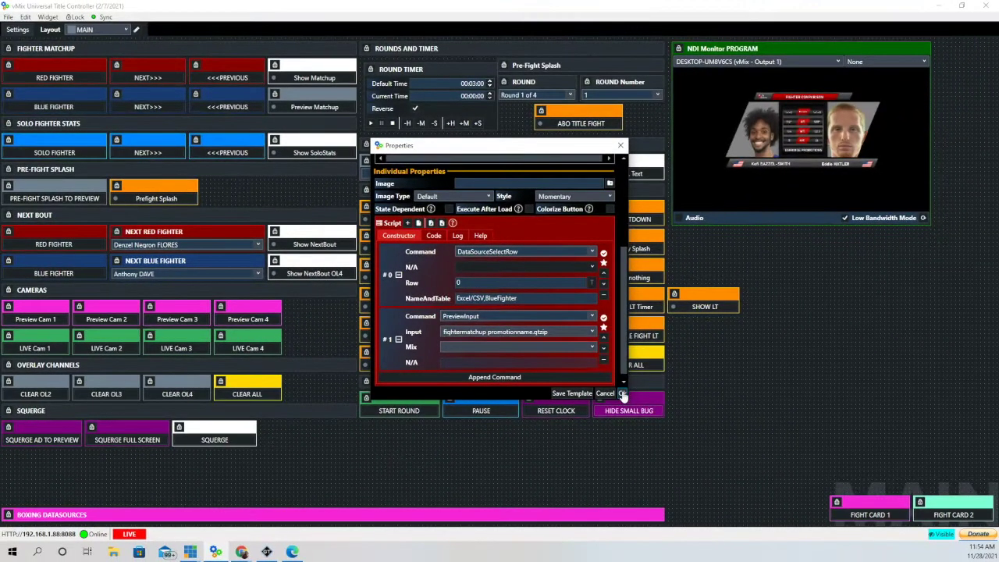
left_click(622, 394)
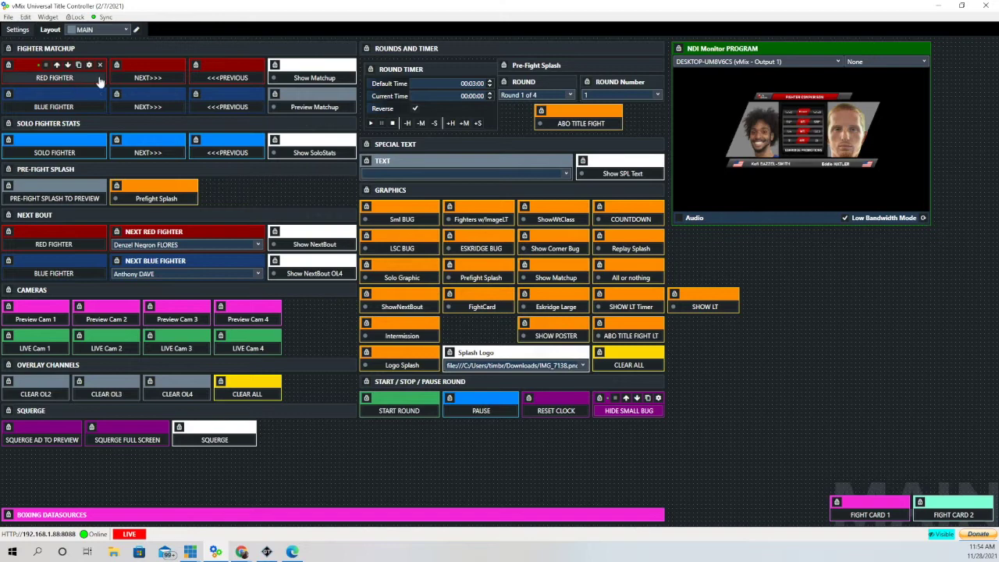
Review the red NEXT>>> script and the red <<<PREVIOUS DataSourcePreviousRow script
mouse_move(147, 76)
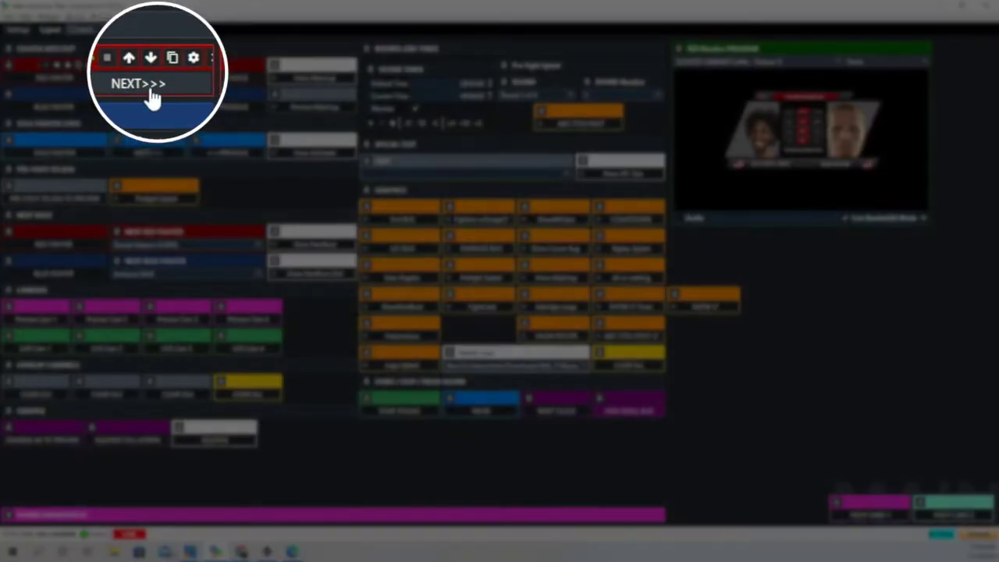
left_click(195, 62)
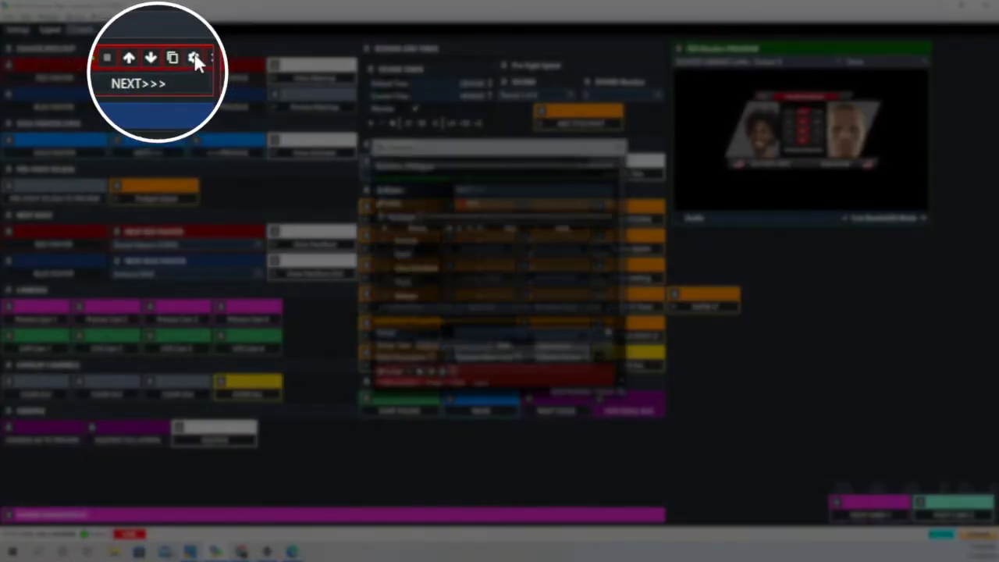
scroll(587, 260, "down", 2)
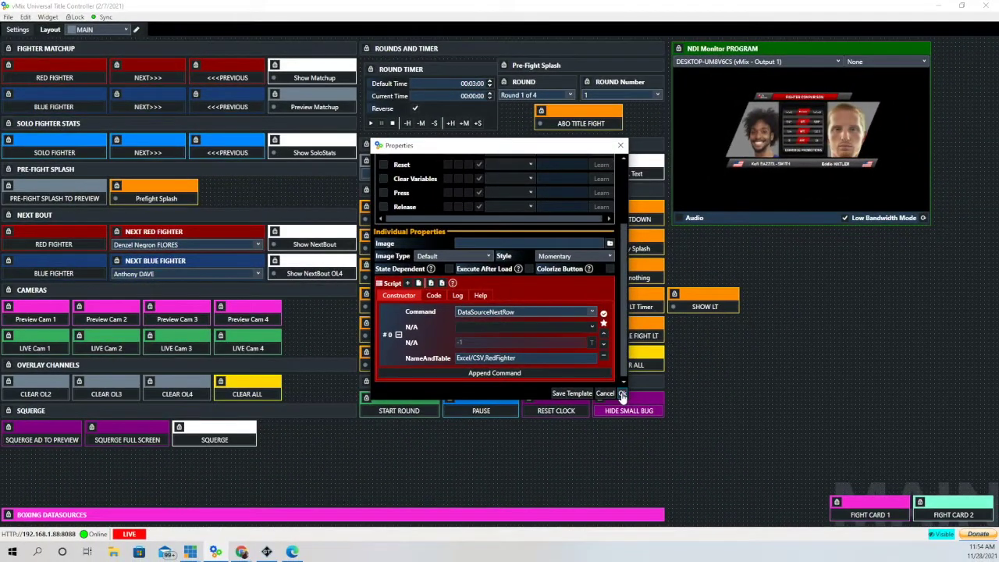
left_click(622, 394)
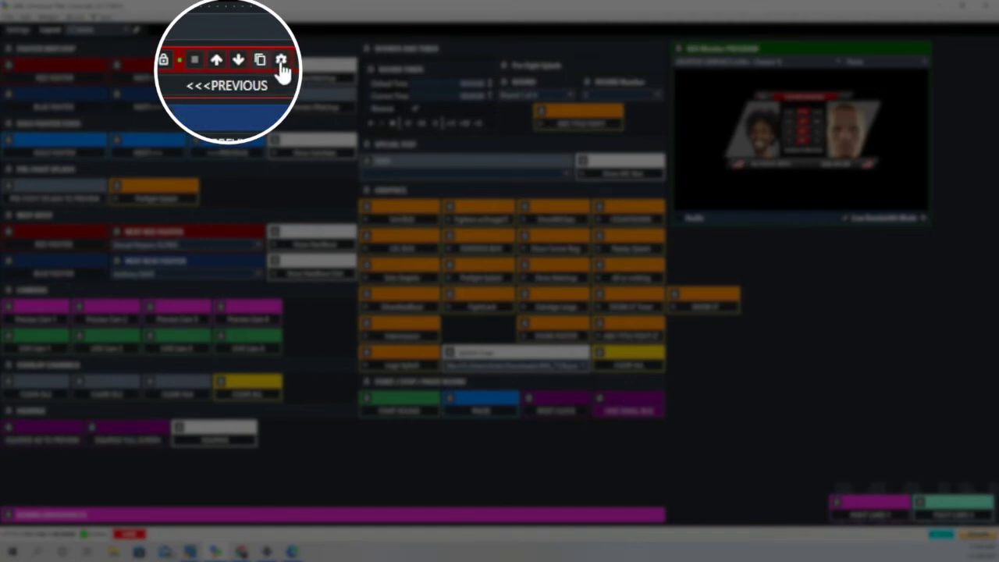
left_click(258, 62)
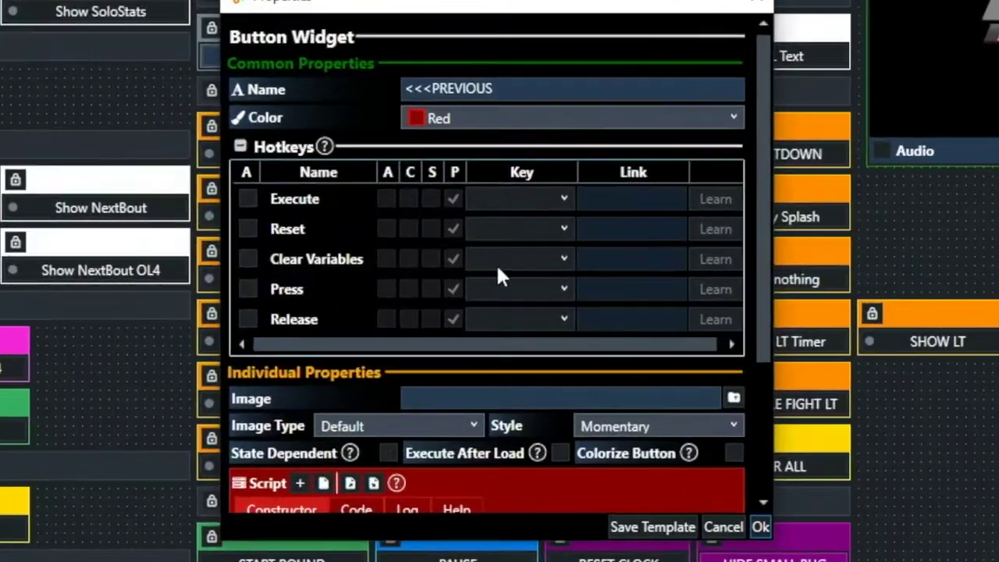
scroll(502, 275, "down", 3)
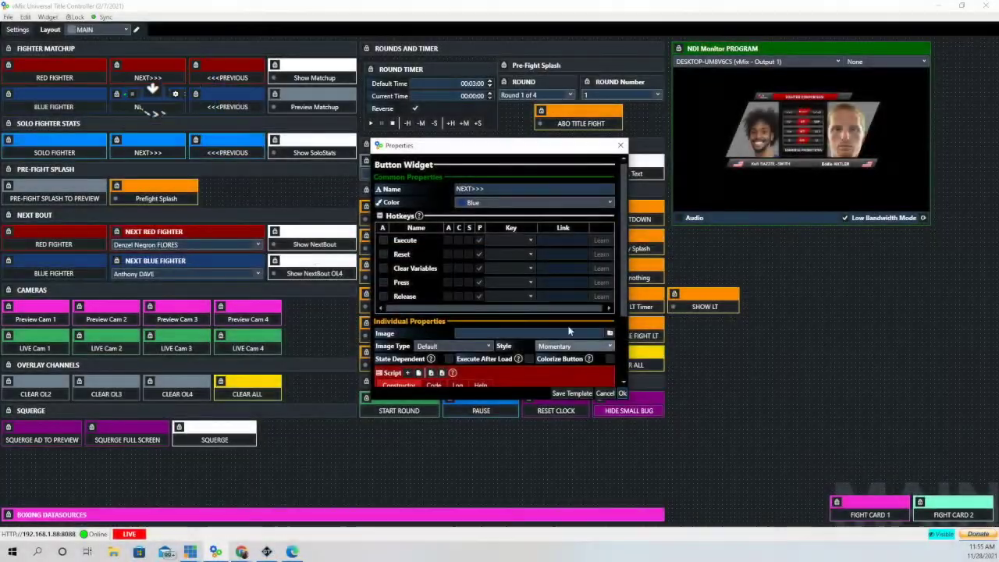
Review the blue NEXT>>> script (Excel/CSV, BlueFighter), then inspect the blue <<<PREVIOUS widget settings
scroll(588, 344, "down", 2)
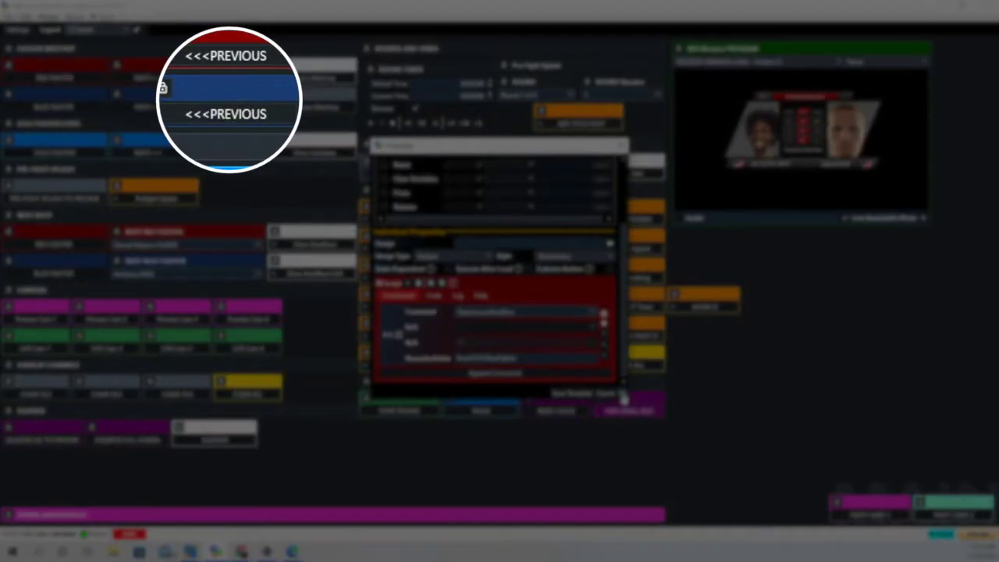
left_click(622, 395)
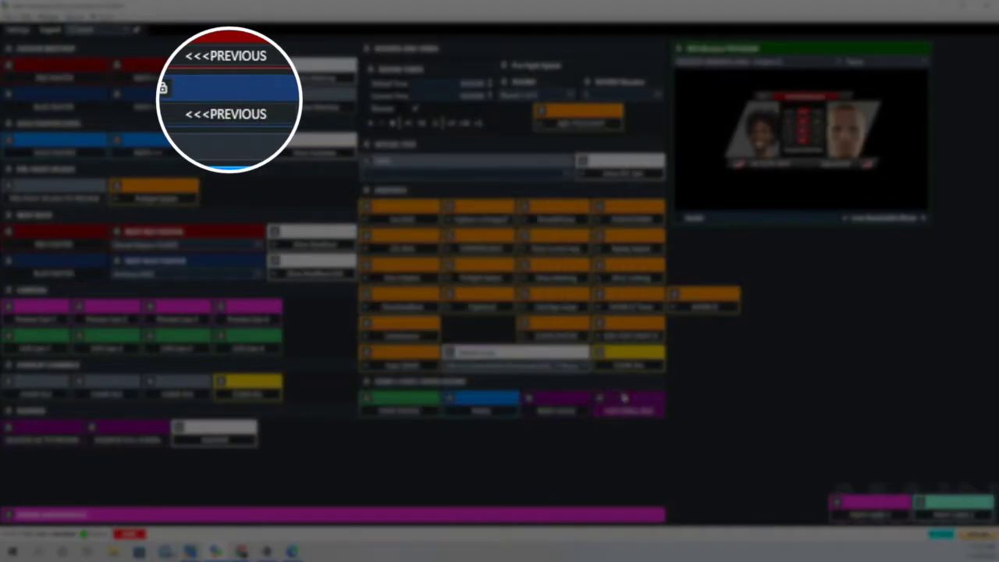
mouse_move(347, 235)
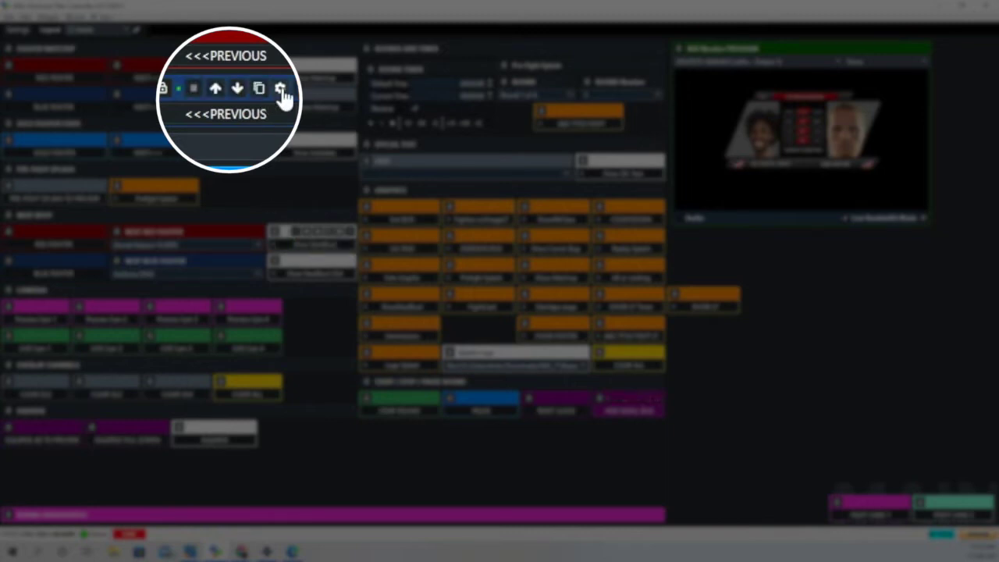
left_click(255, 142)
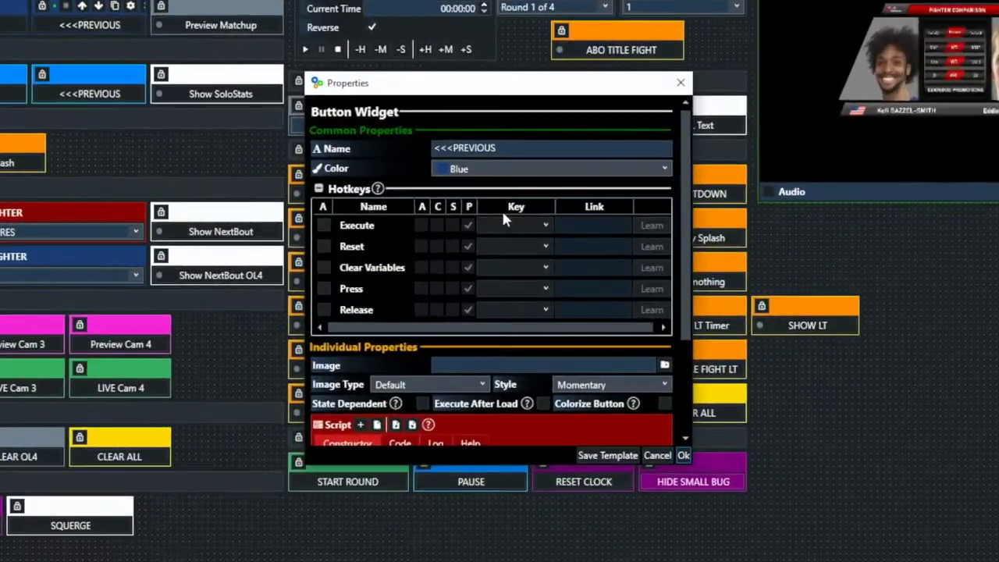
scroll(508, 234, "down", 3)
scroll(503, 201, "down", 1)
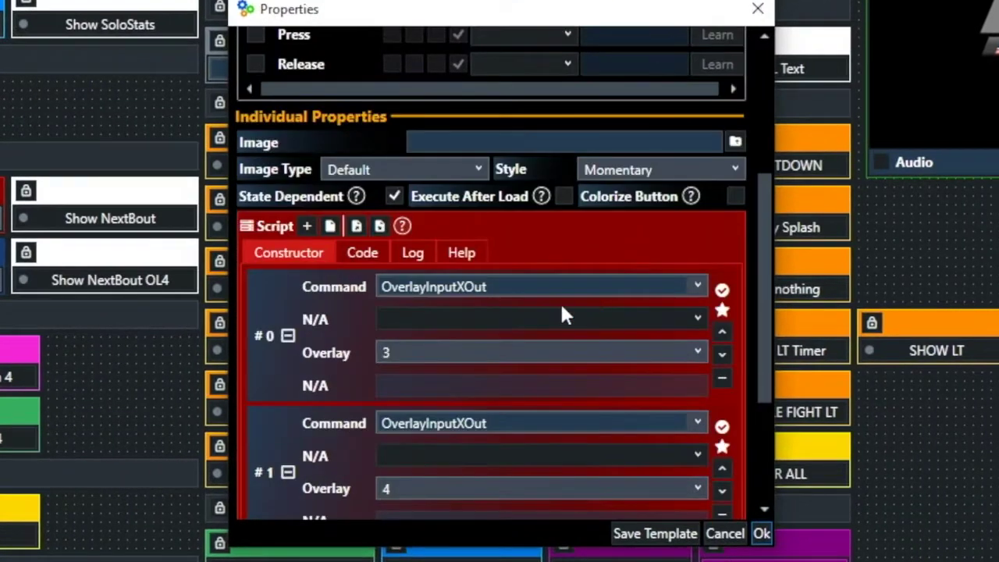
scroll(534, 336, "down", 1)
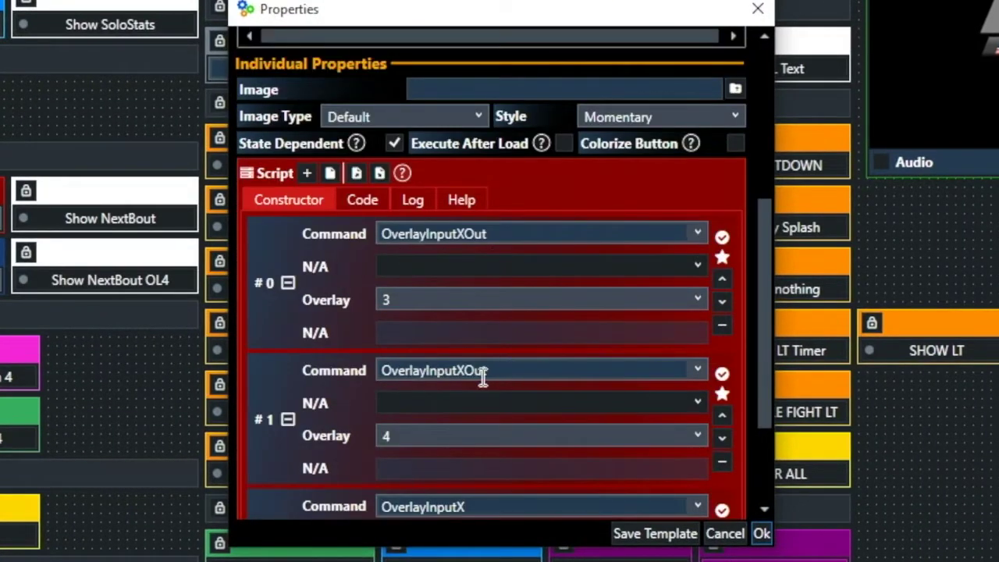
scroll(633, 395, "down", 3)
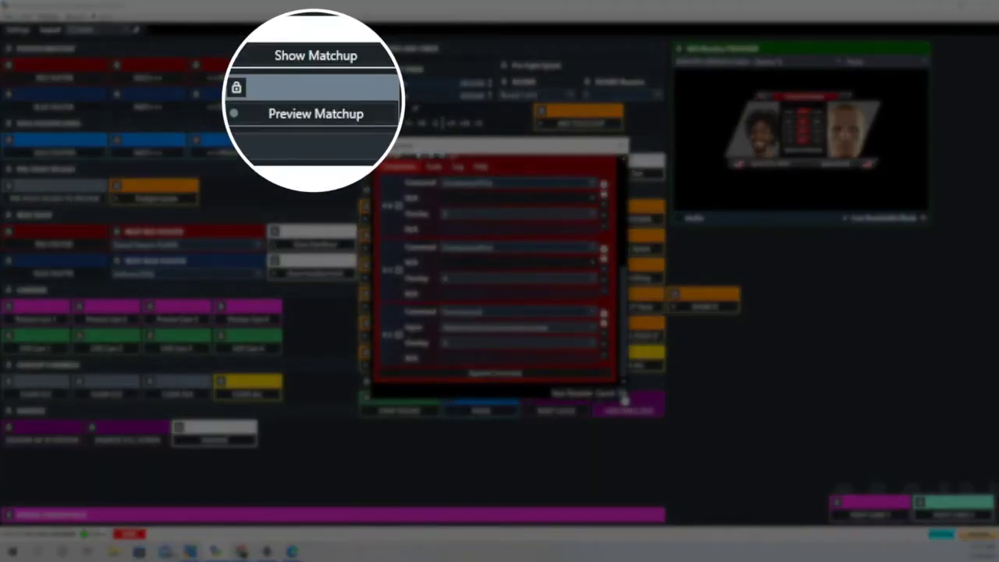
left_click(626, 396)
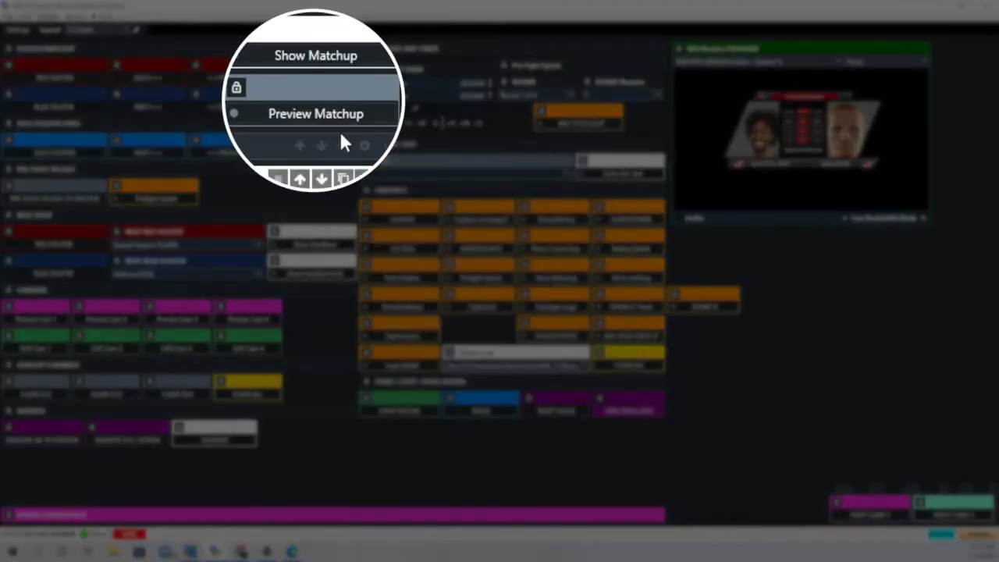
left_click(339, 95)
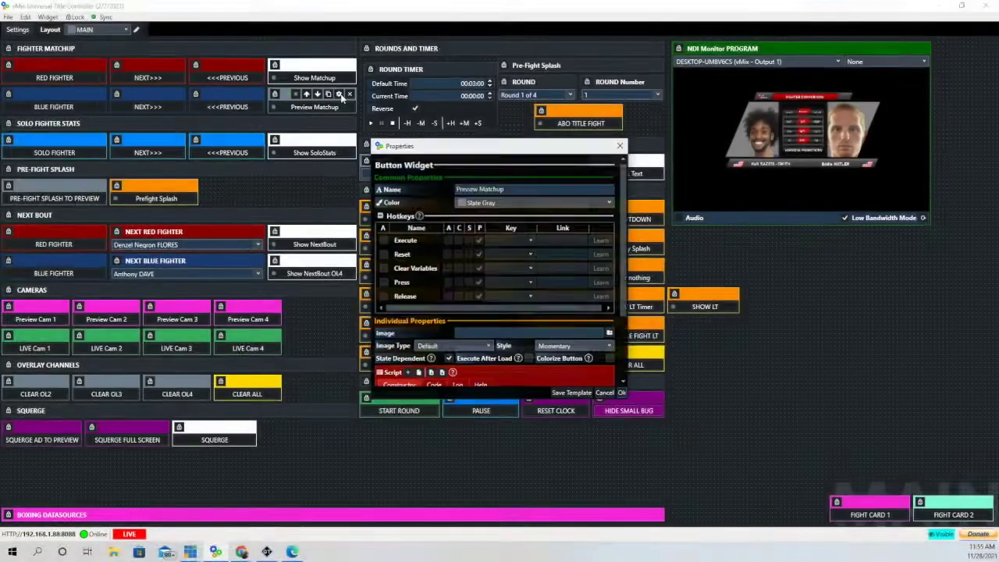
scroll(540, 229, "down", 4)
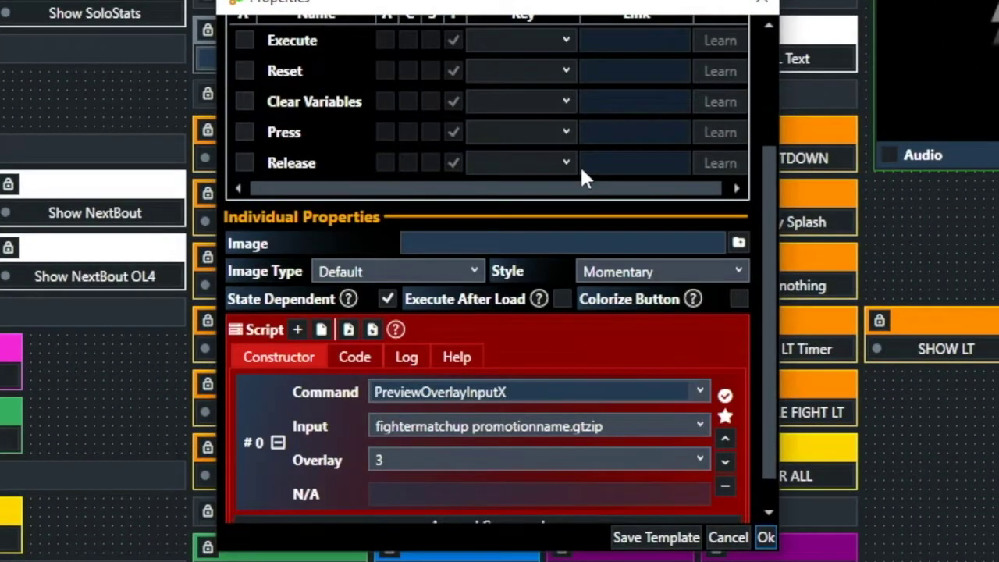
scroll(582, 172, "down", 1)
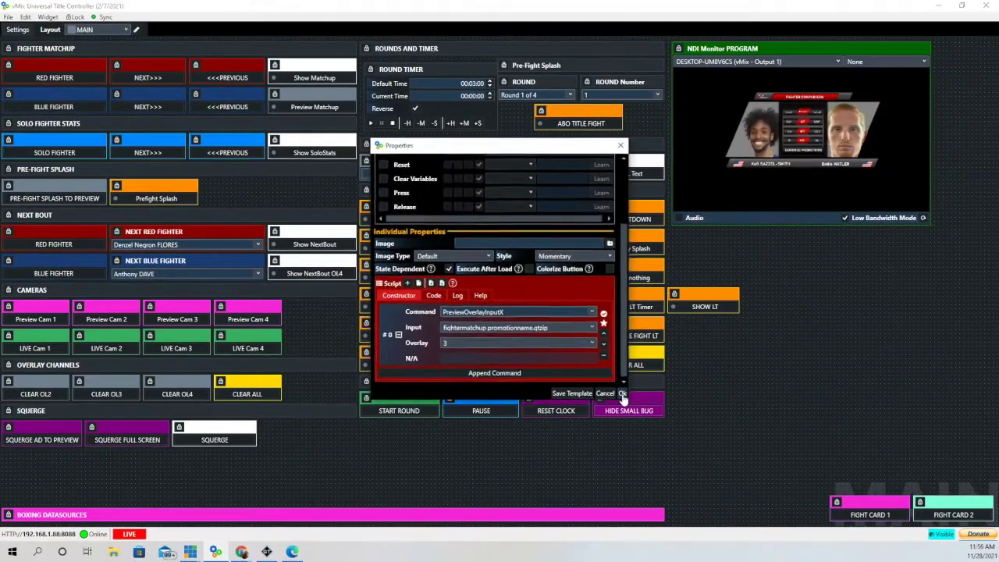
left_click(766, 538)
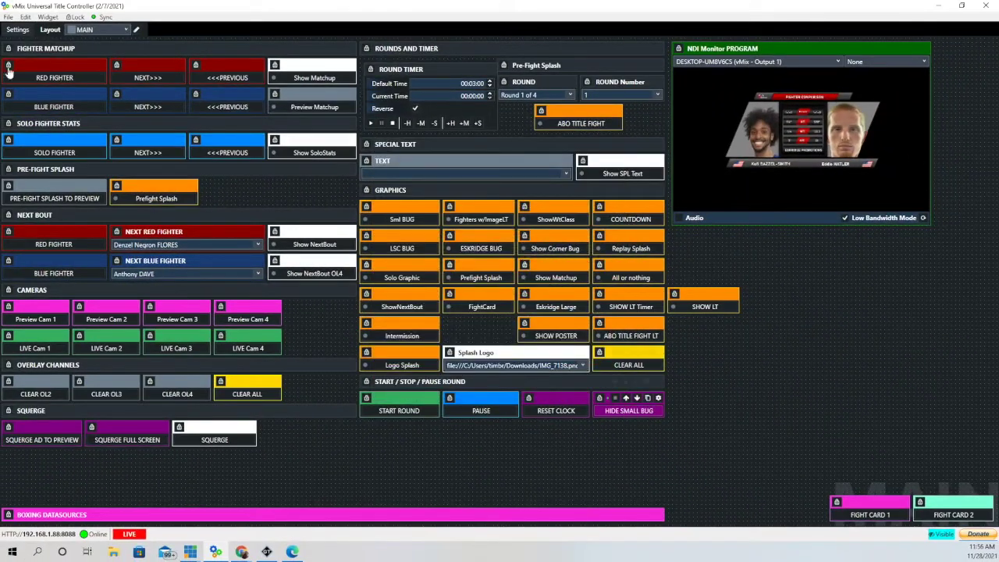
Step the red corner through four fighters with NEXT>>>, then reset it to the first fighter
left_click(57, 81)
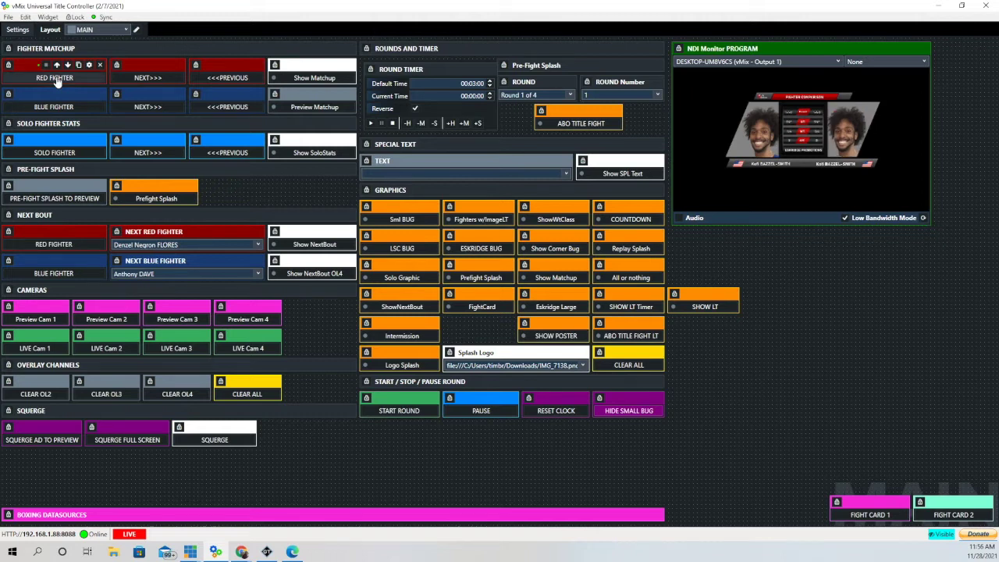
left_click(150, 81)
left_click(150, 81)
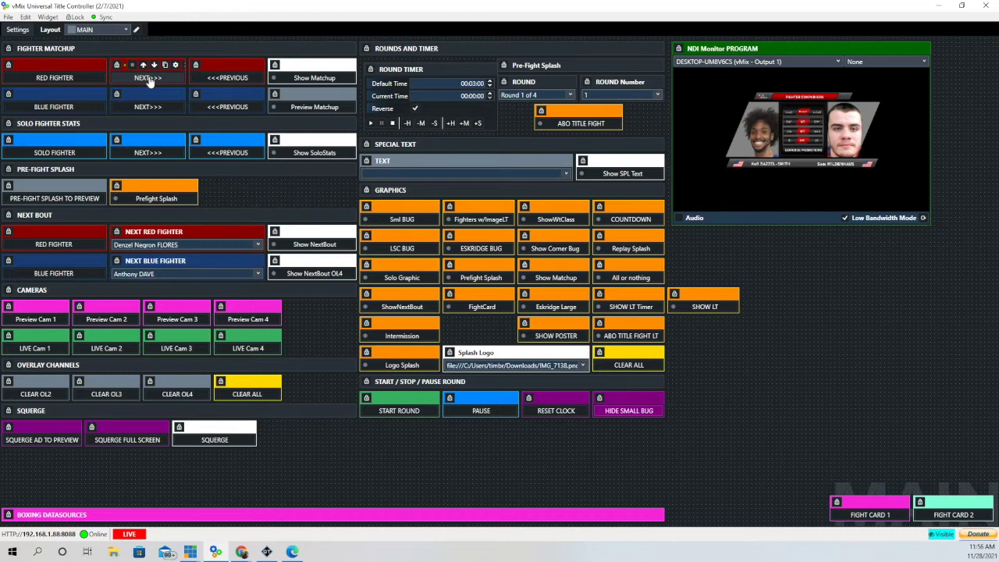
left_click(150, 81)
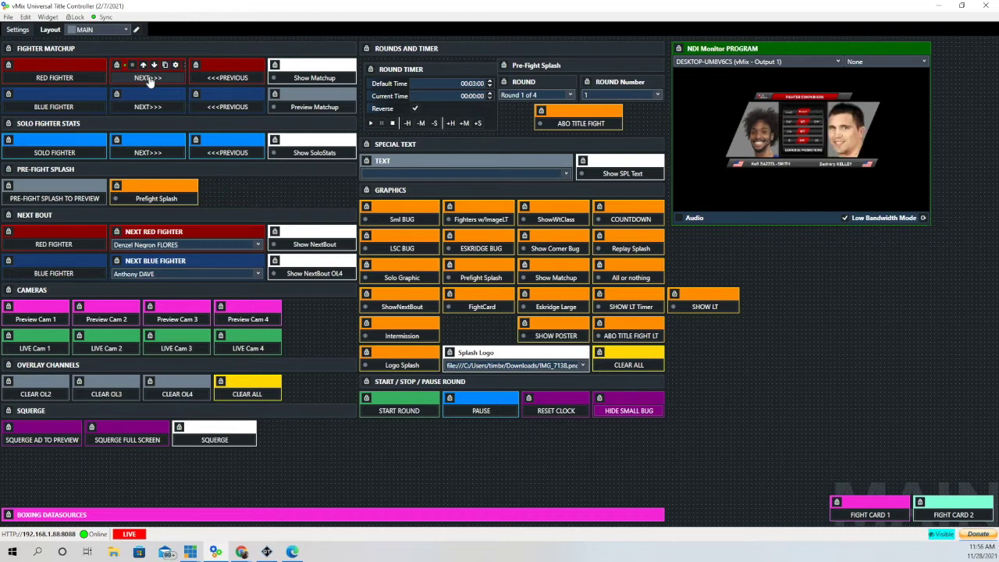
left_click(150, 81)
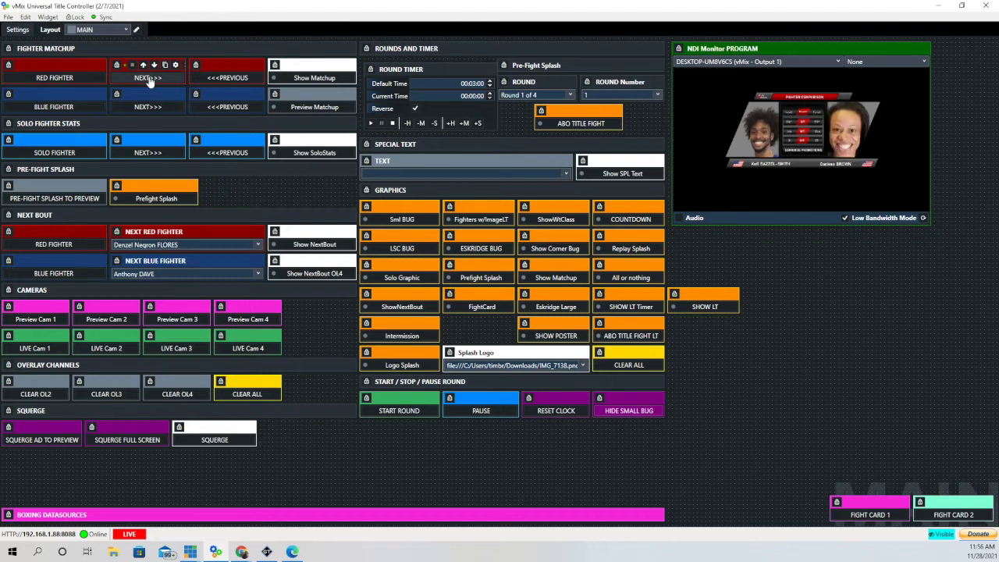
left_click(63, 81)
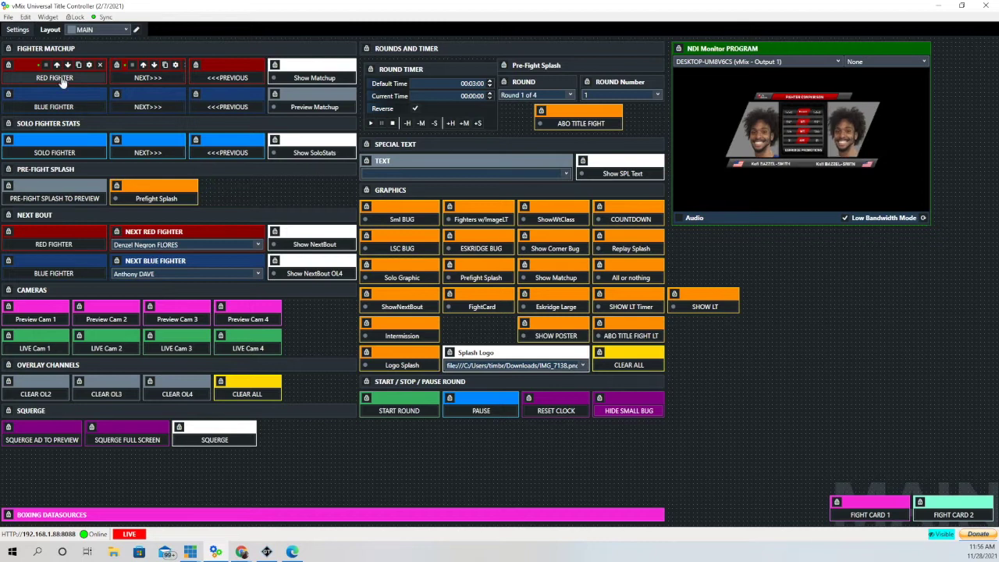
Step the blue corner through four fighters, reset it, and open the Excel data source settings
left_click(149, 112)
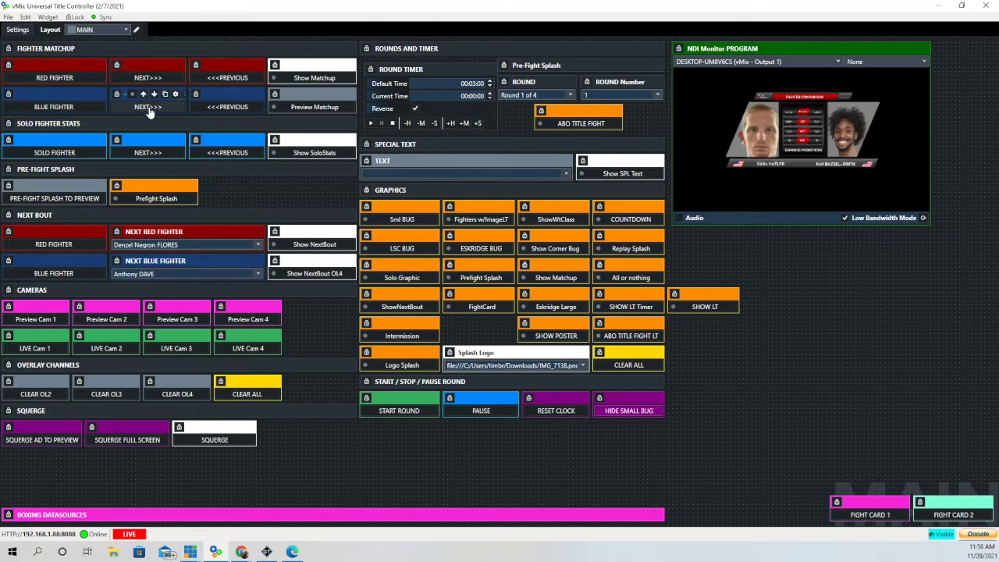
left_click(149, 112)
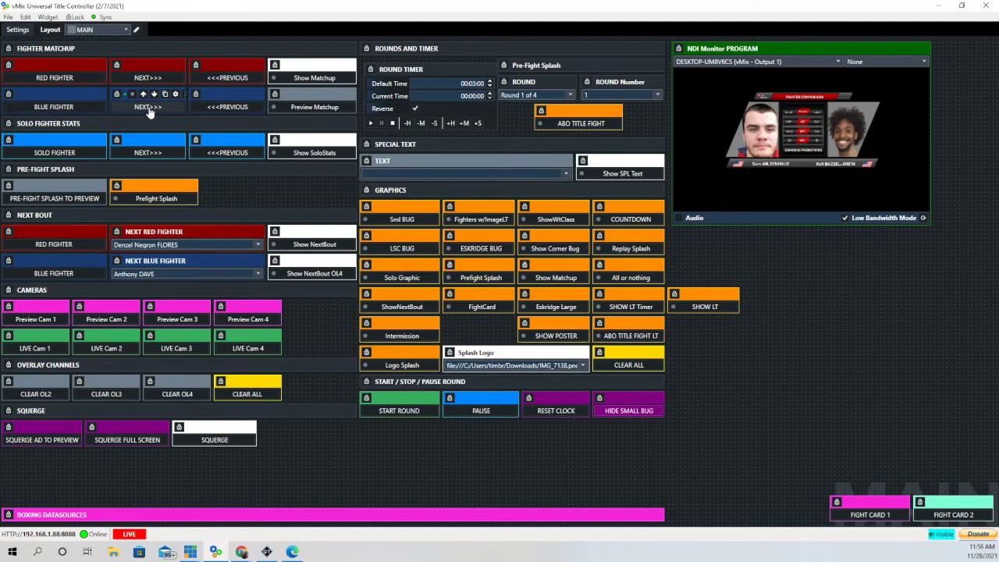
left_click(149, 111)
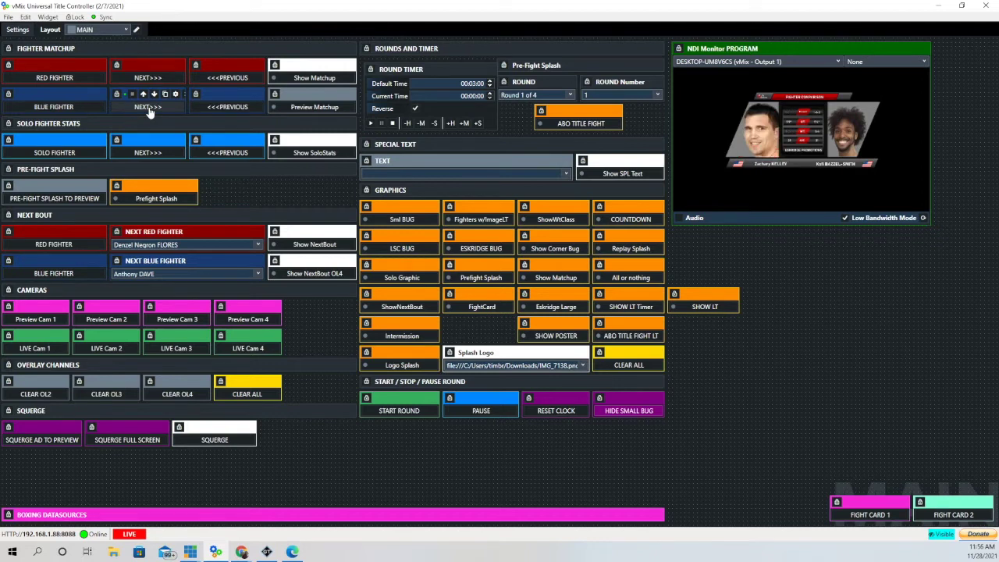
left_click(149, 112)
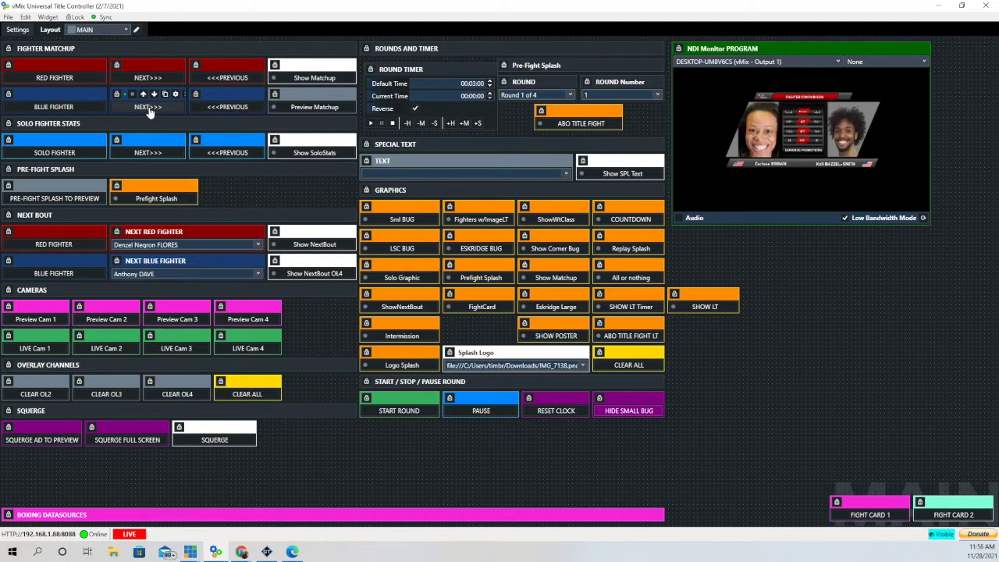
left_click(47, 112)
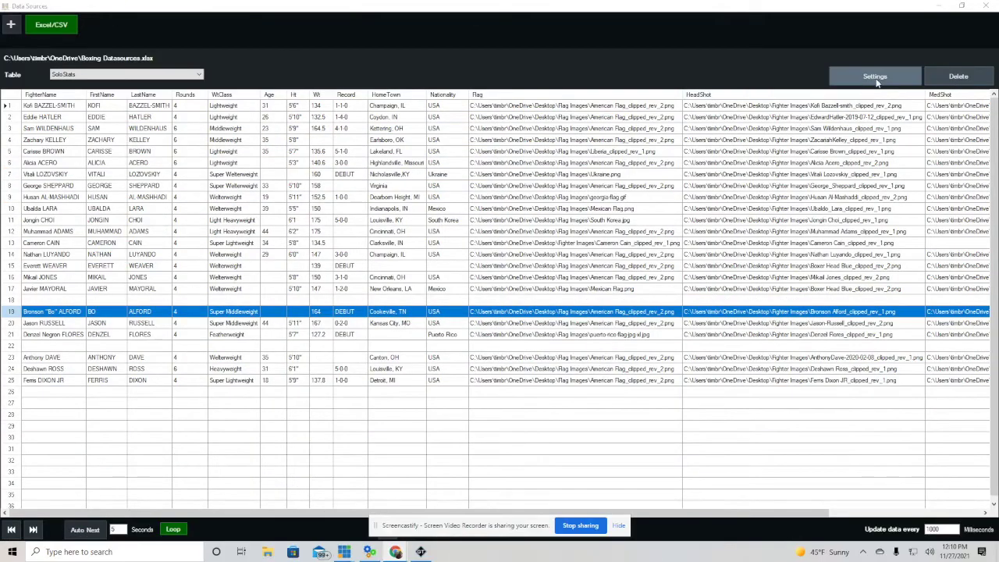
left_click(875, 78)
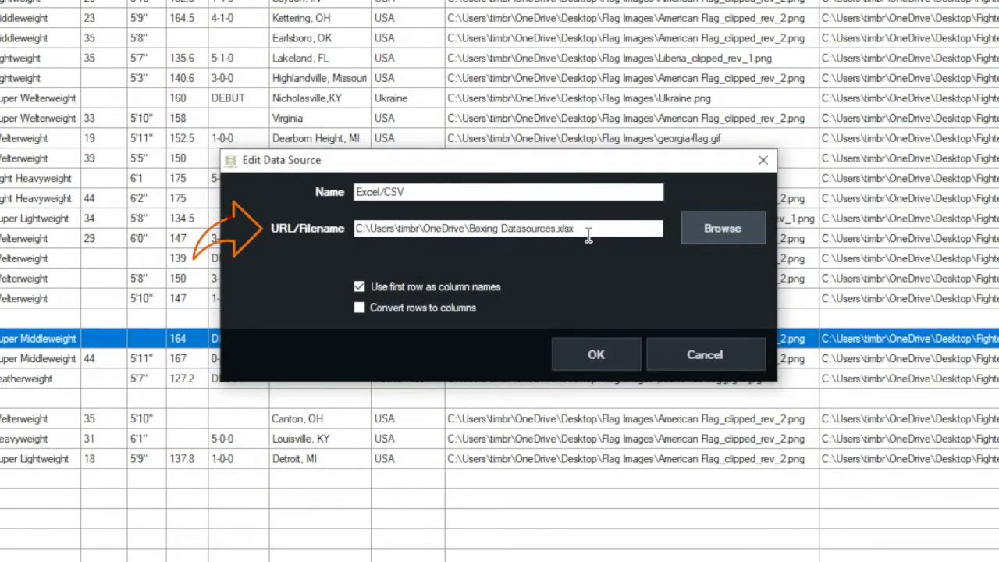
Confirm the Excel/CSV data source points to Boxing Datasources.xlsx and close the dialog
left_click(608, 360)
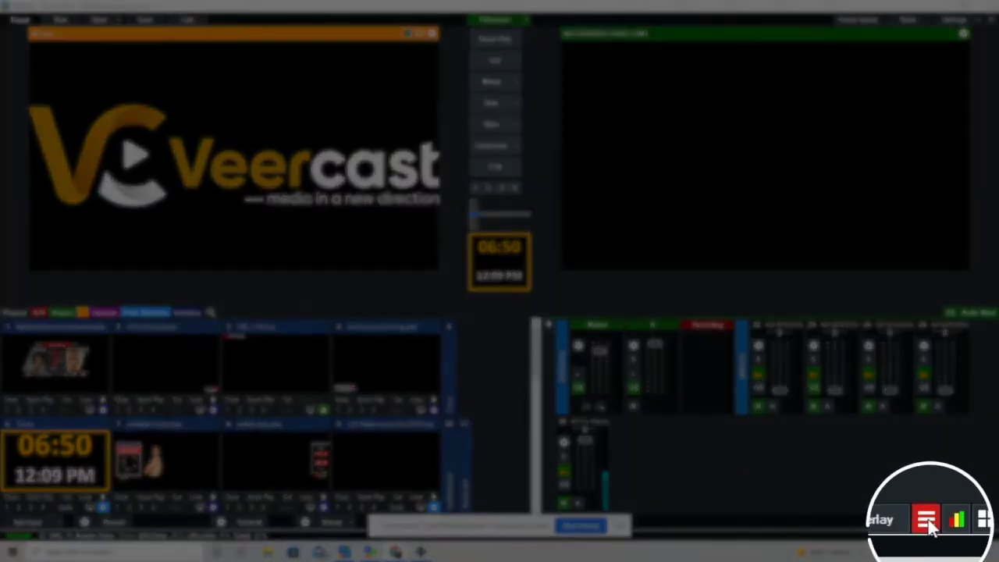
Open the Data Sources Manager from the extra tools menu and maximize it
left_click(929, 523)
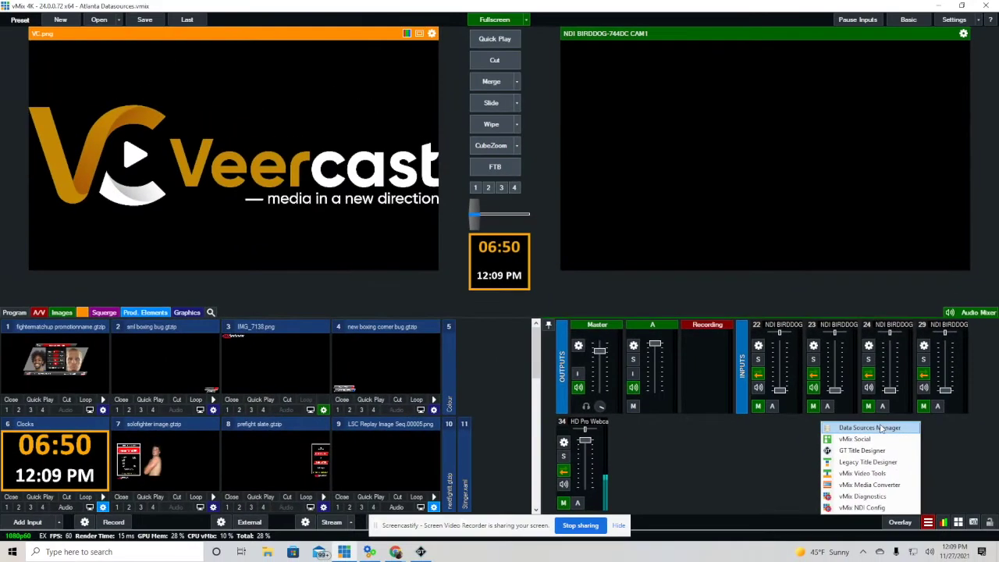
left_click(881, 428)
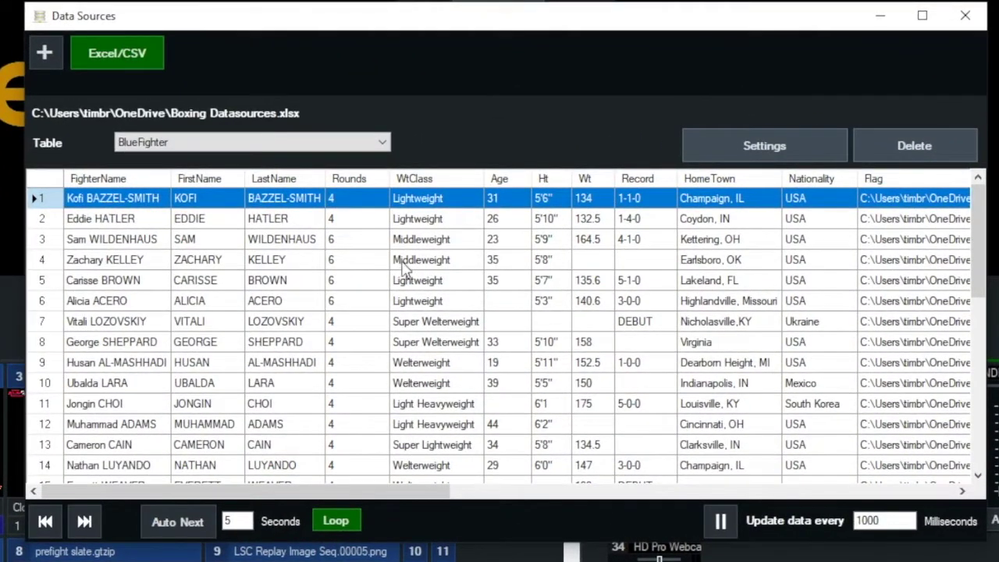
mouse_move(983, 196)
left_mouse_down()
mouse_move(988, 404)
mouse_move(985, 192)
left_mouse_up()
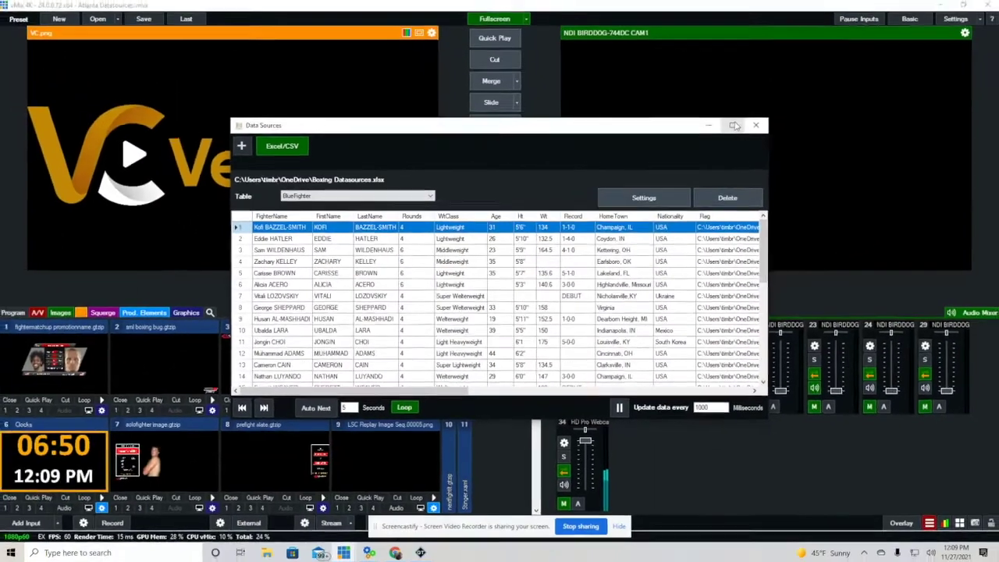
double_click(519, 31)
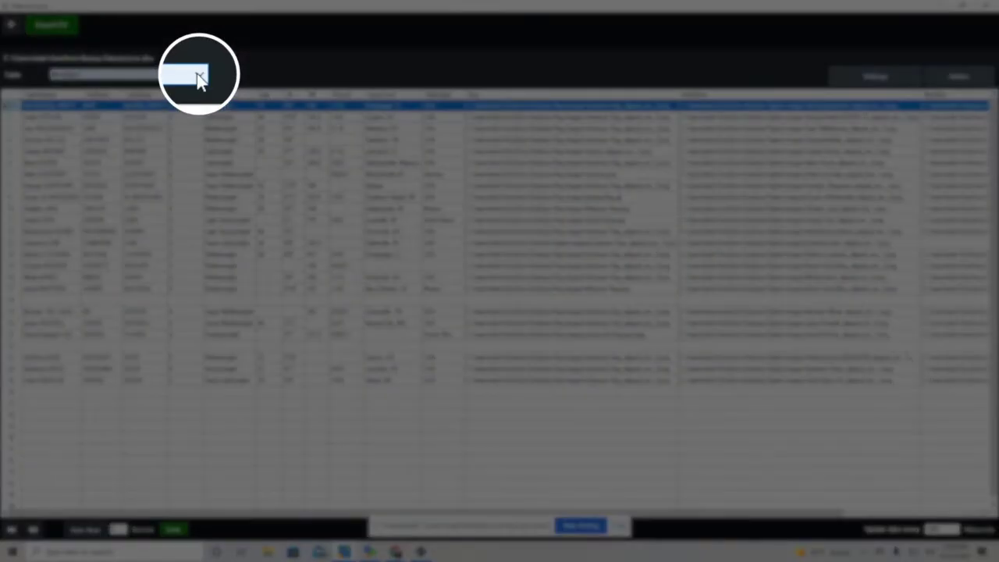
Switch the Table dropdown to RedFighter, then to SoloStats
left_click(199, 74)
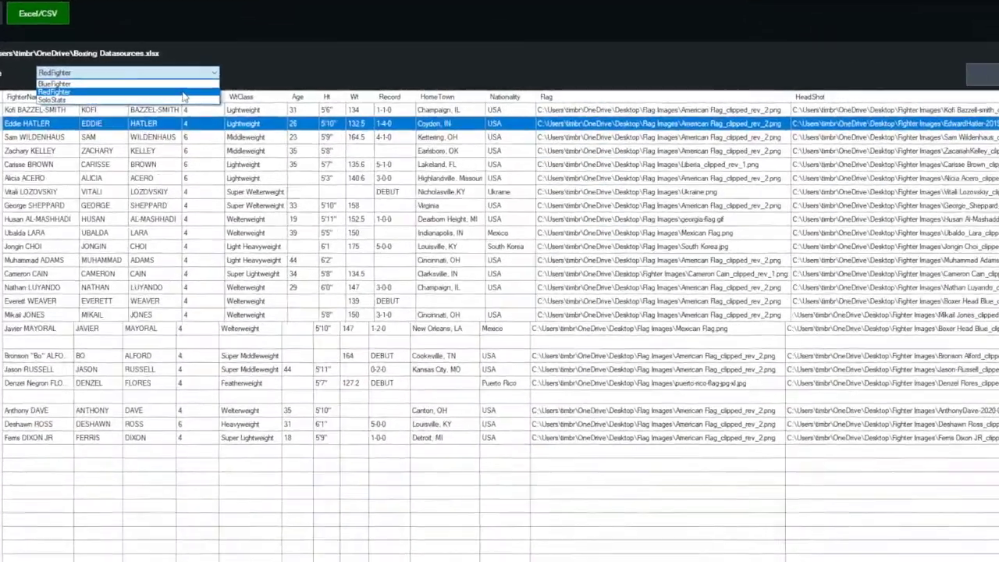
left_click(101, 83)
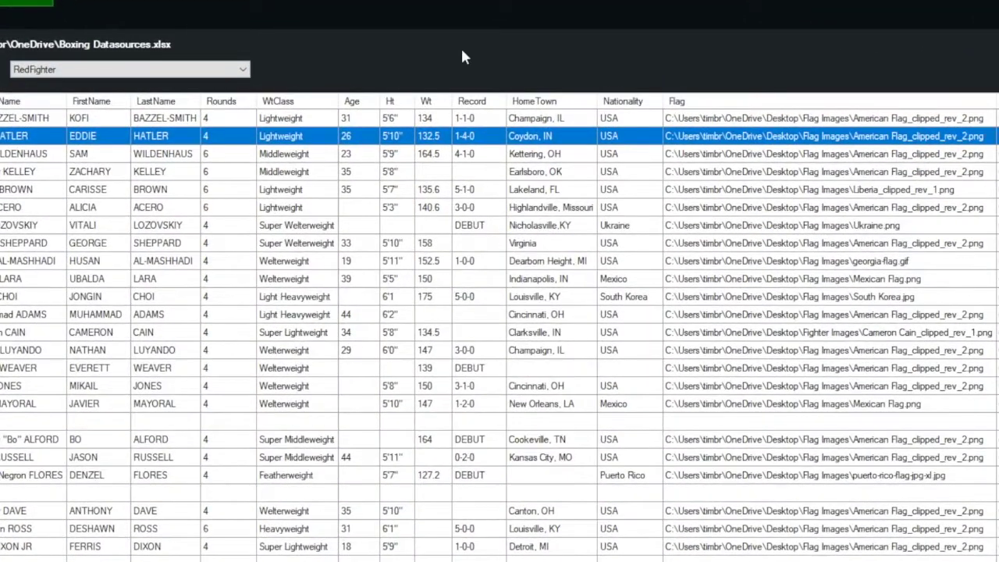
left_click(220, 70)
left_click(219, 105)
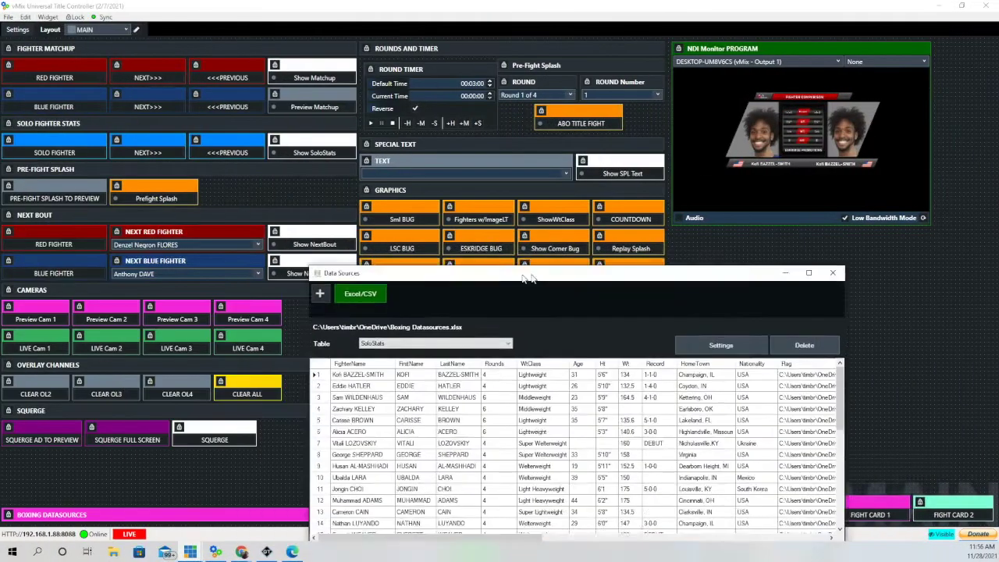
Move the Data Sources window aside and show the BlueFighter table
left_click_drag(531, 284, 676, 235)
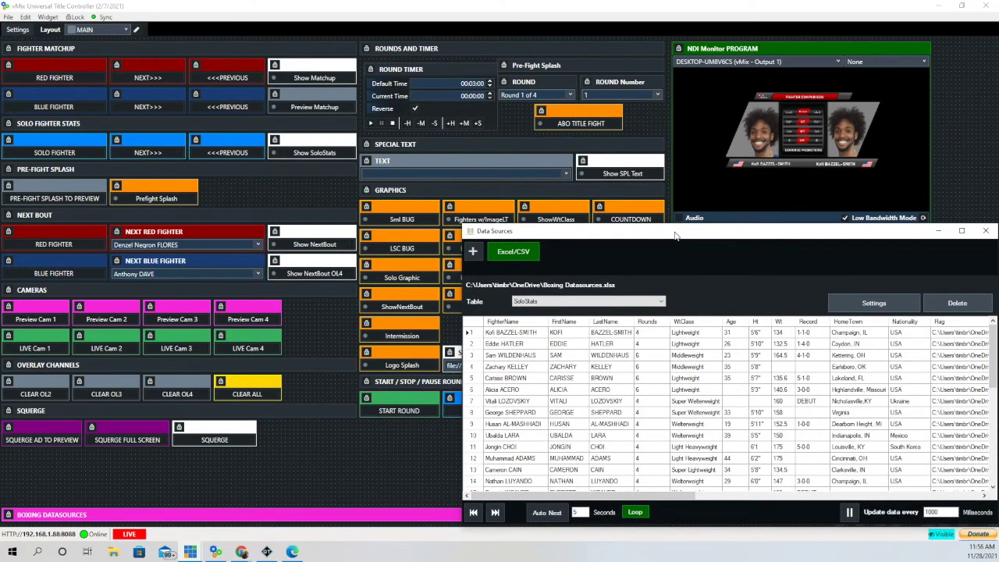
left_click(659, 302)
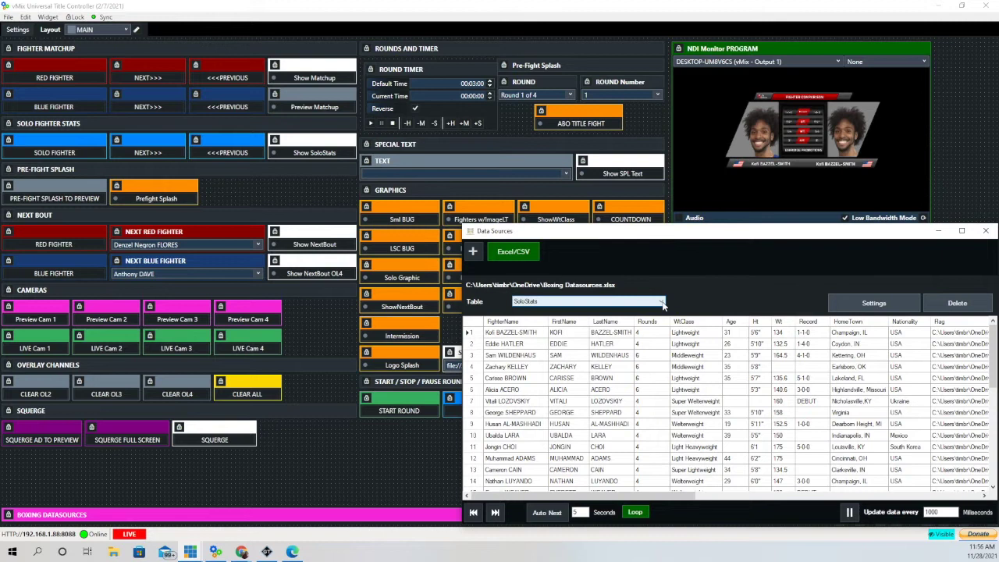
left_click(567, 312)
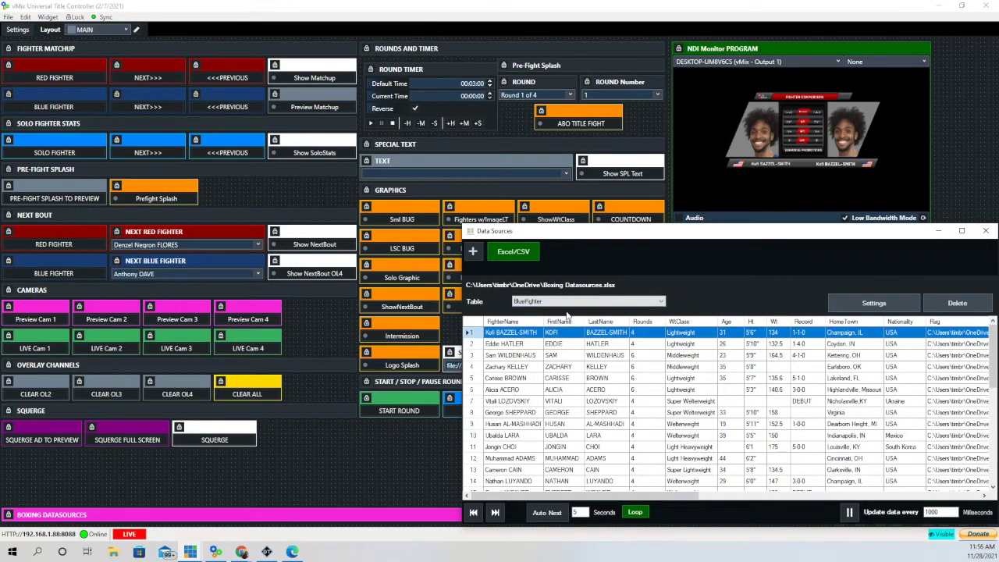
left_click(474, 345)
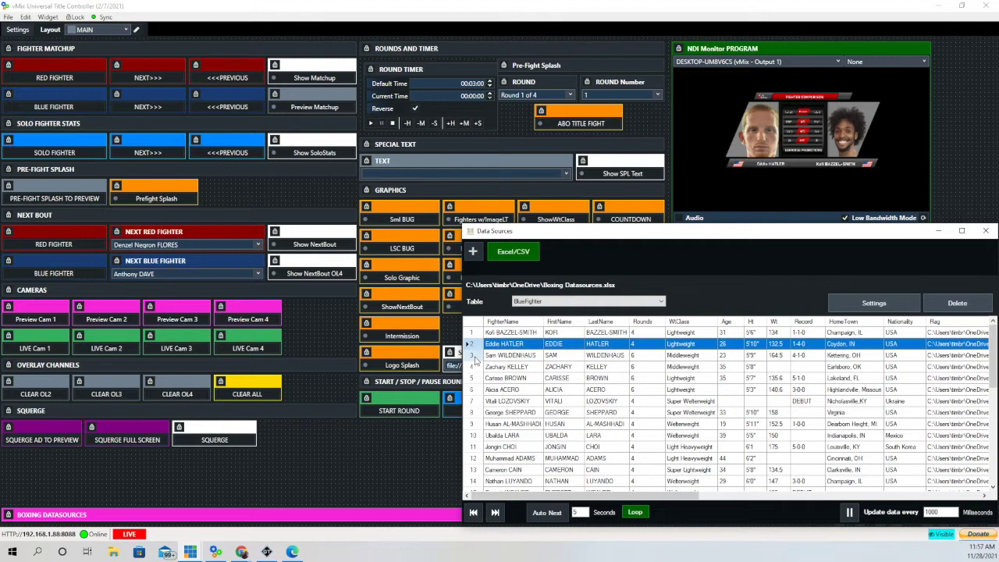
left_click(475, 356)
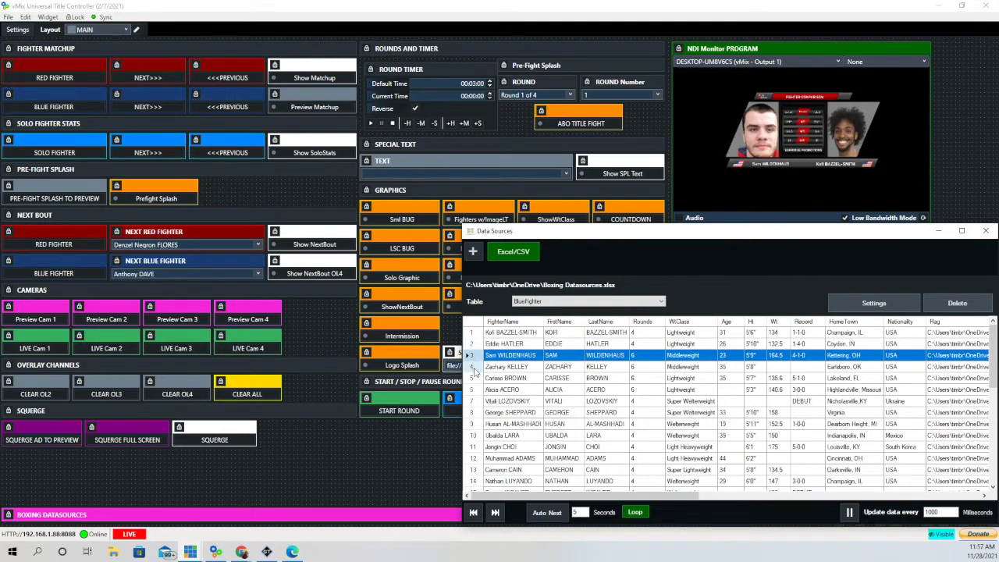
left_click(475, 370)
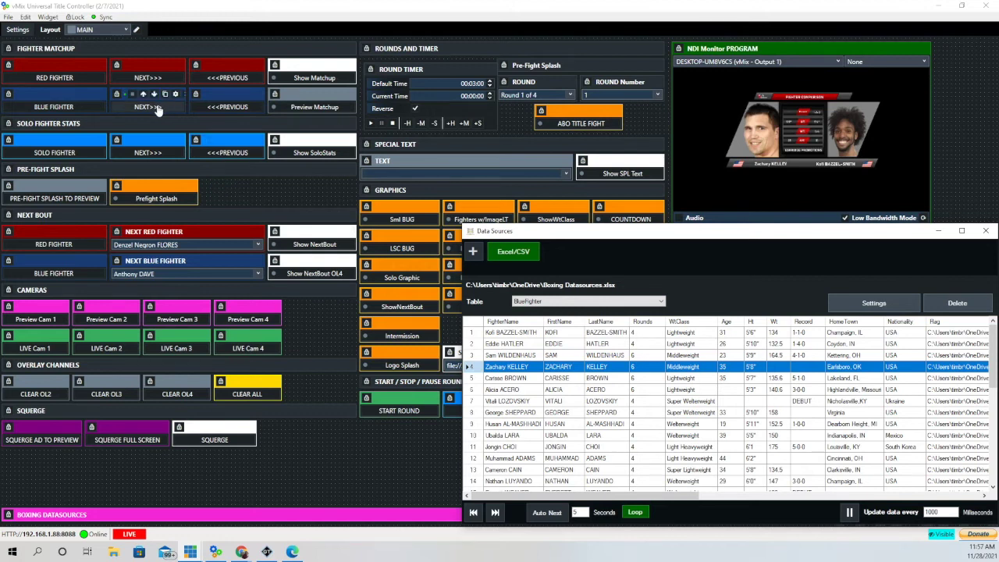
left_click(156, 109)
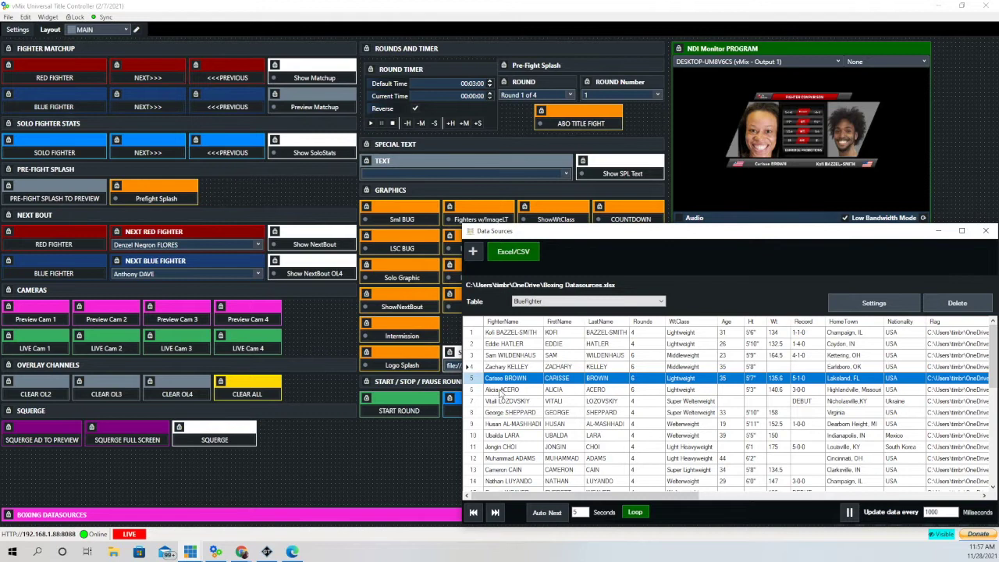
left_click(472, 390)
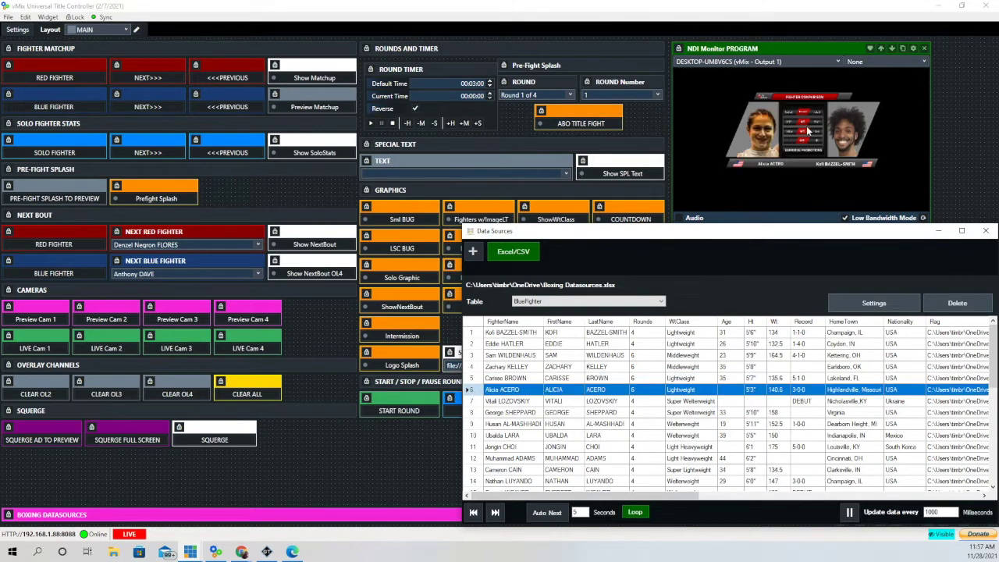
left_click(662, 302)
left_click(531, 318)
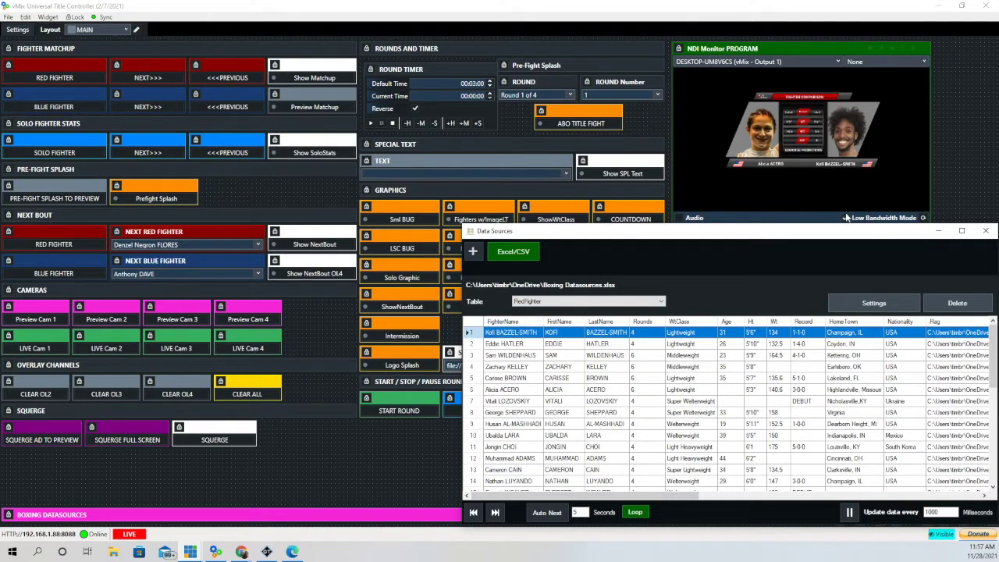
mouse_move(842, 158)
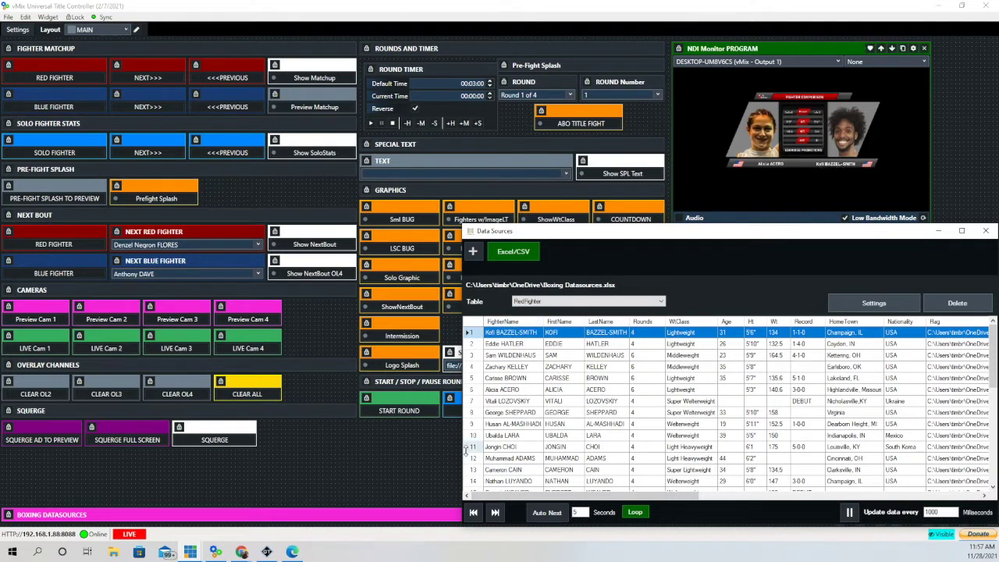
left_click(472, 402)
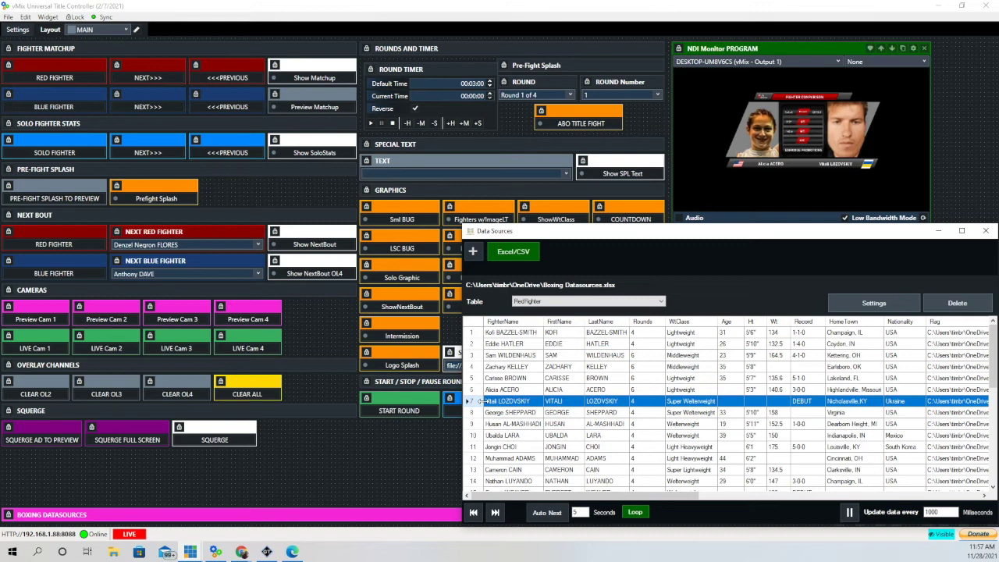
mouse_move(854, 168)
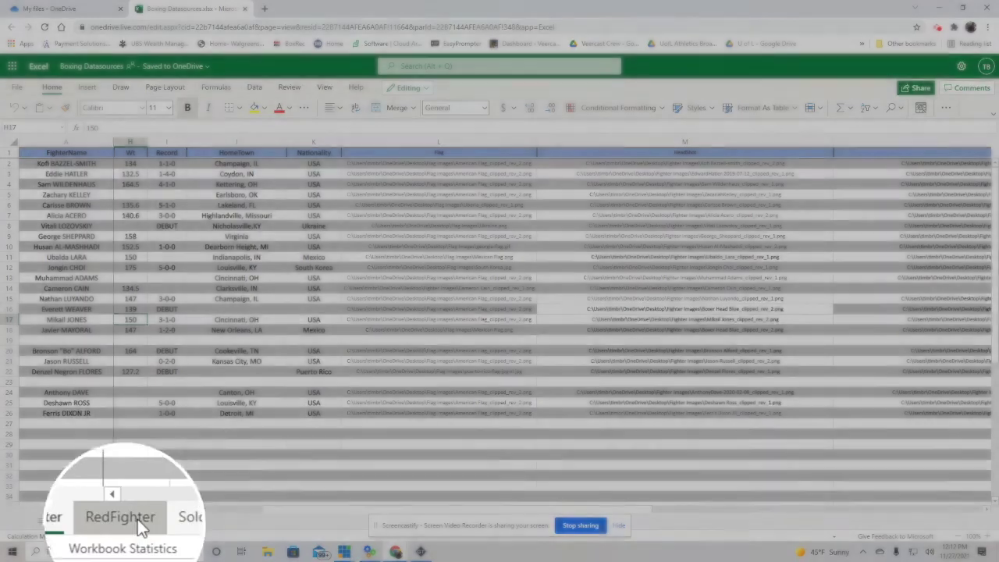
View the RedFighter and SoloStats sheets of Boxing Datasources.xlsx, then stop screen sharing
left_click(124, 520)
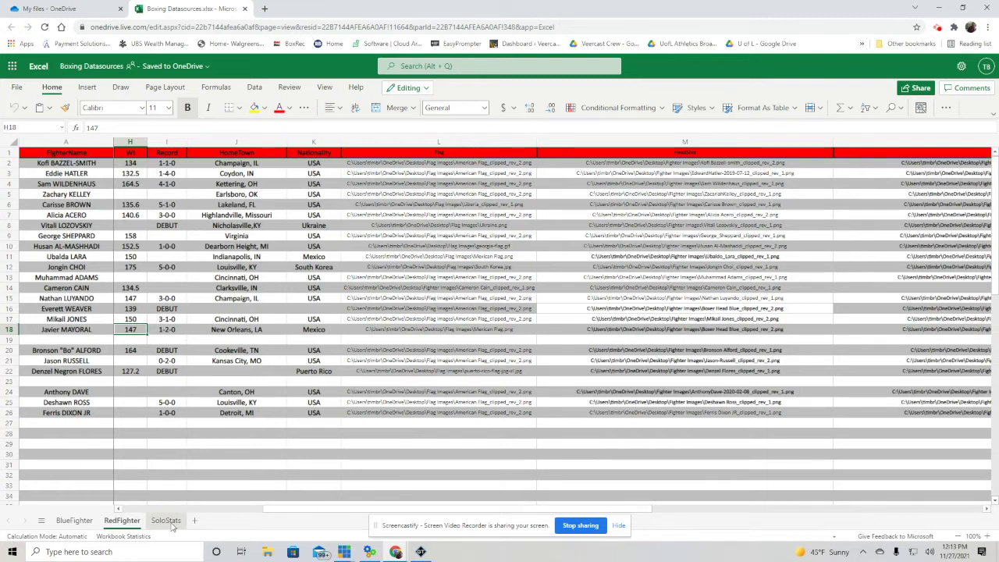
left_click(166, 521)
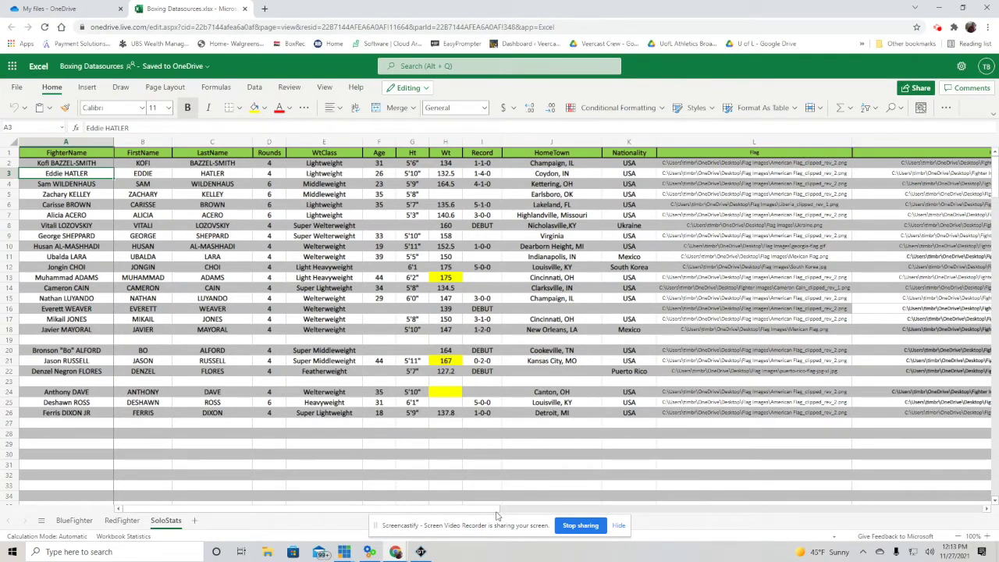
left_click(581, 525)
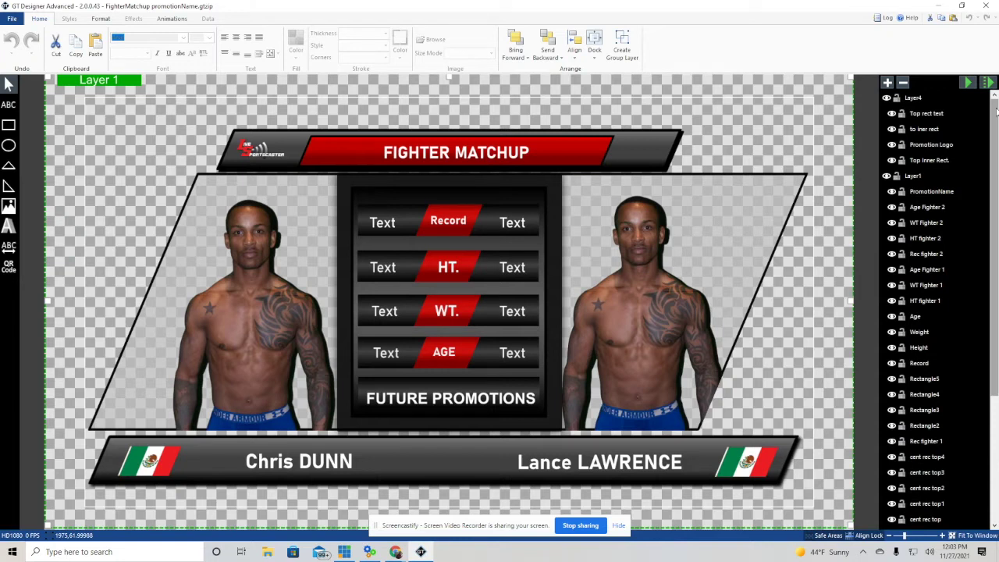
Inspect the FighterMatchup template's layers and select Rectangle5 behind the AGE label
left_click_drag(996, 111, 974, 94)
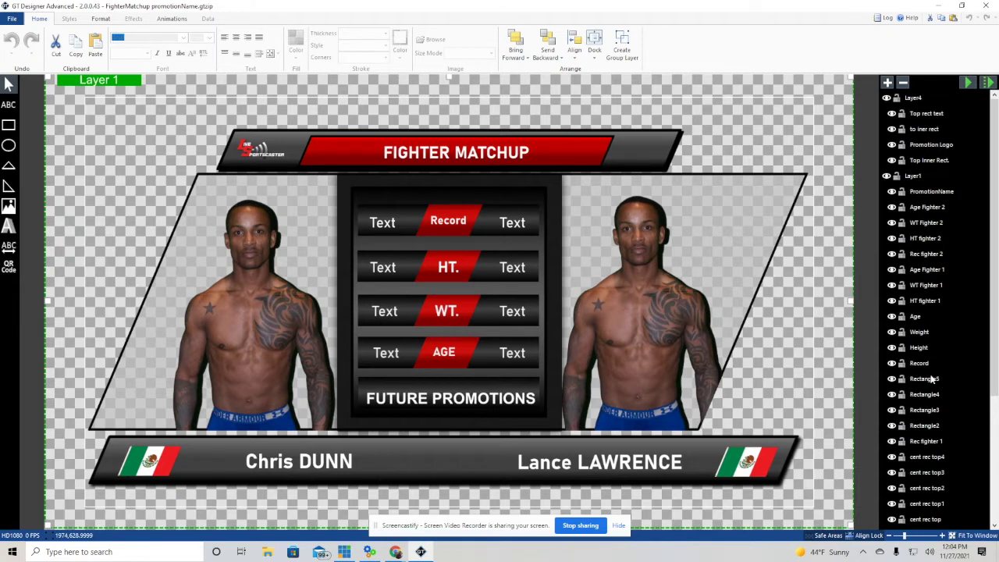
left_click(925, 380)
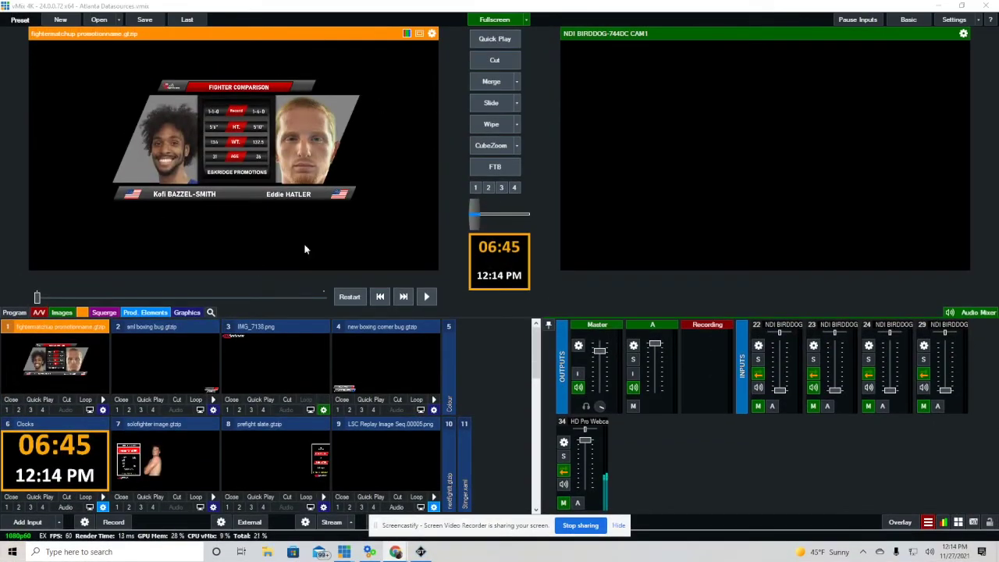
In the Title Editor, bind Fighter 2 Age and WT to RedFighter's Age and Wt columns
right_click(353, 63)
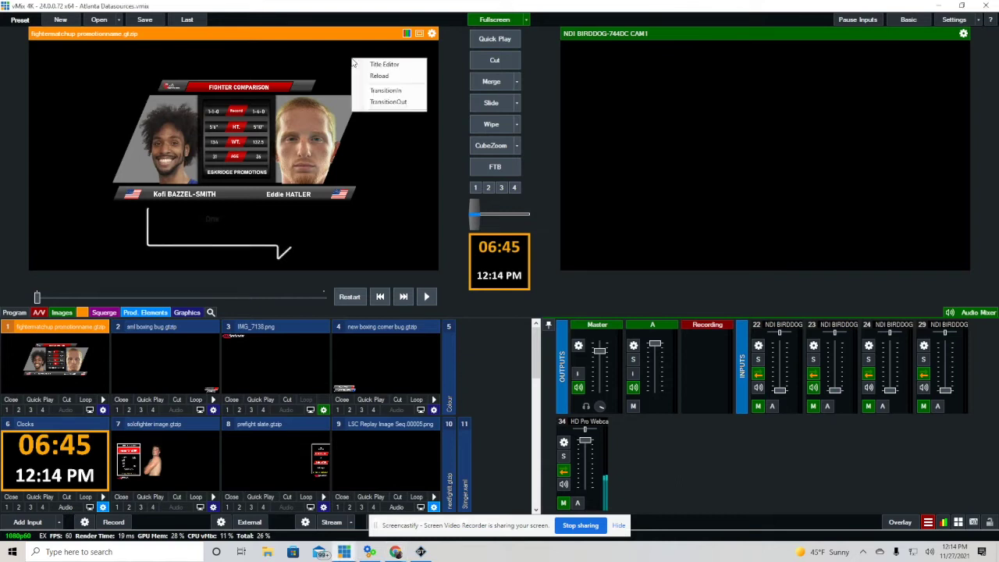
left_click(399, 65)
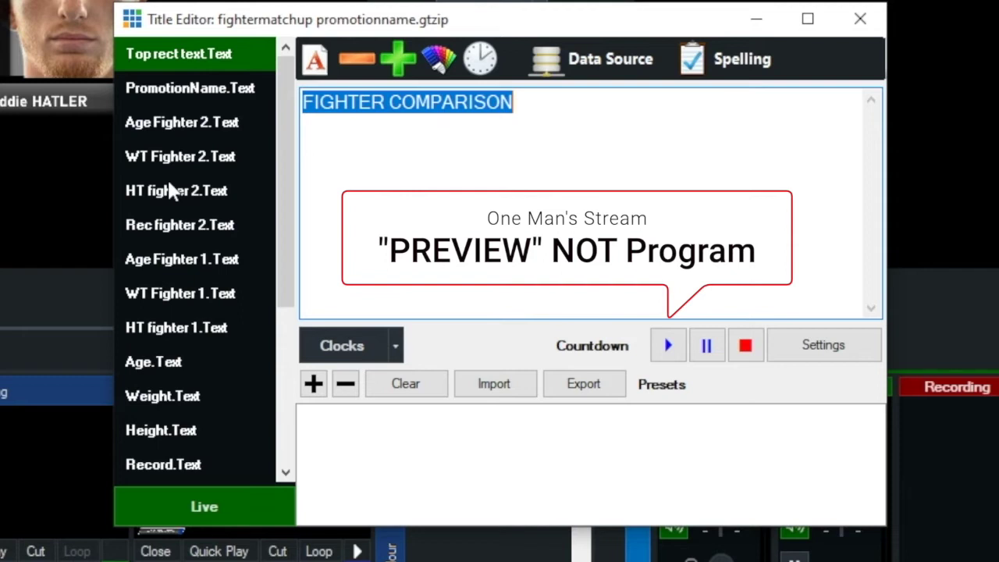
left_click(162, 126)
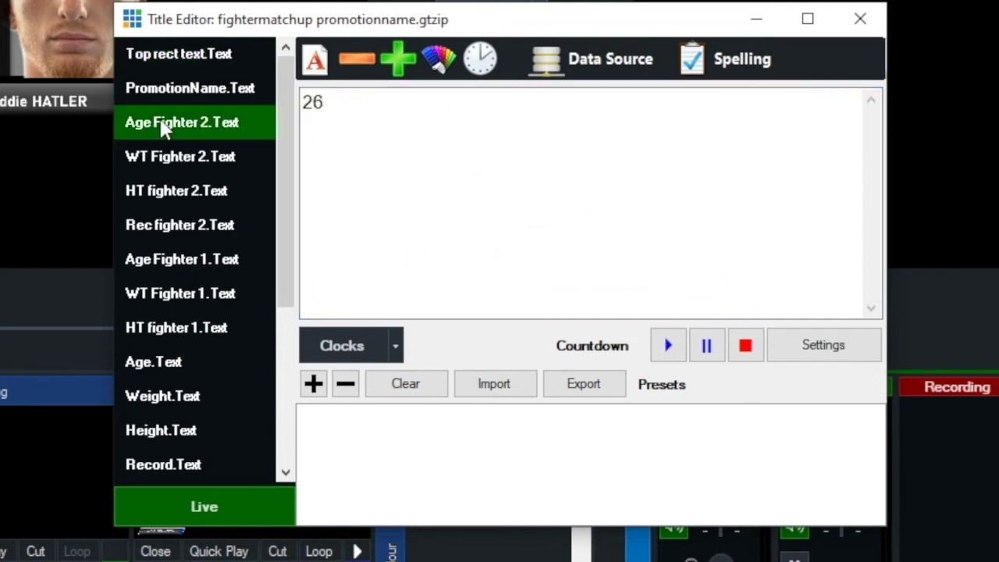
left_click(614, 67)
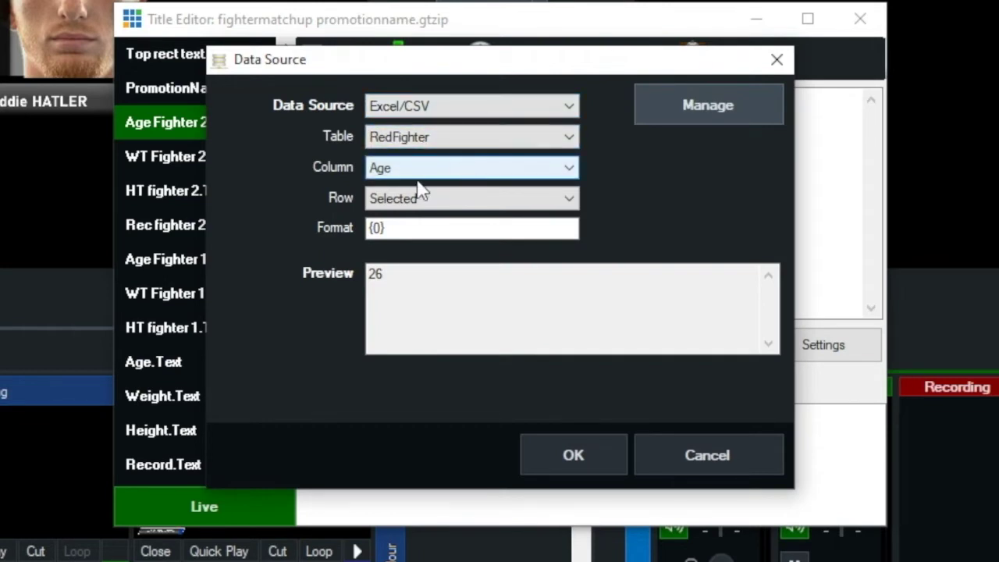
left_click(592, 453)
left_click(200, 159)
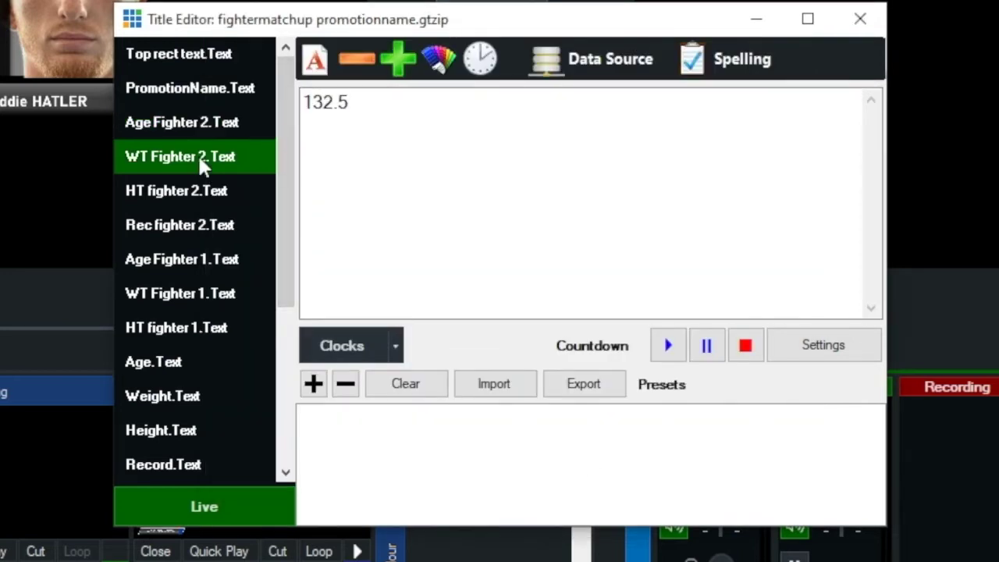
left_click(612, 58)
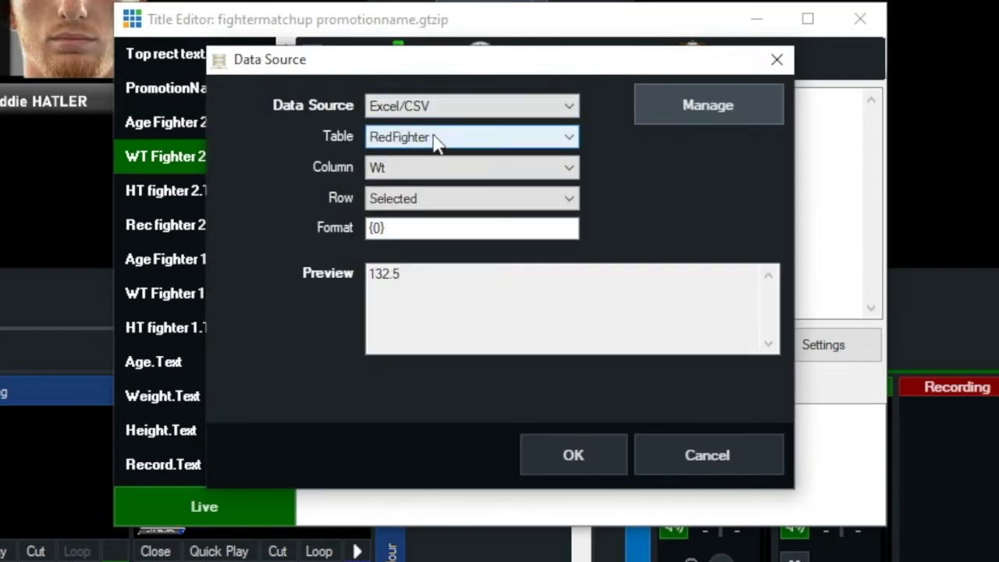
left_click(590, 455)
Bind Fighter 2 HT and Record to RedFighter's Ht and Record columns
left_click(175, 199)
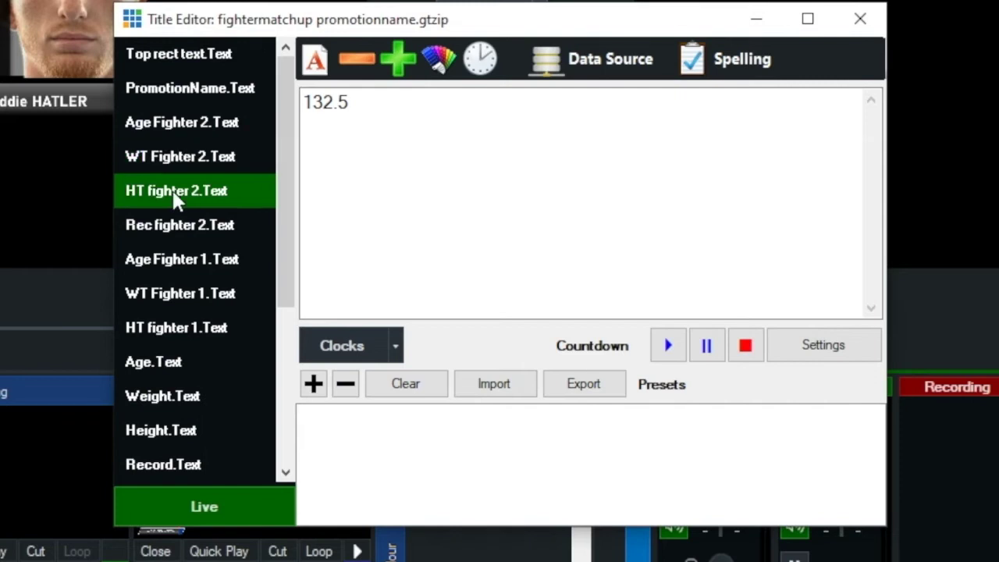
left_click(610, 78)
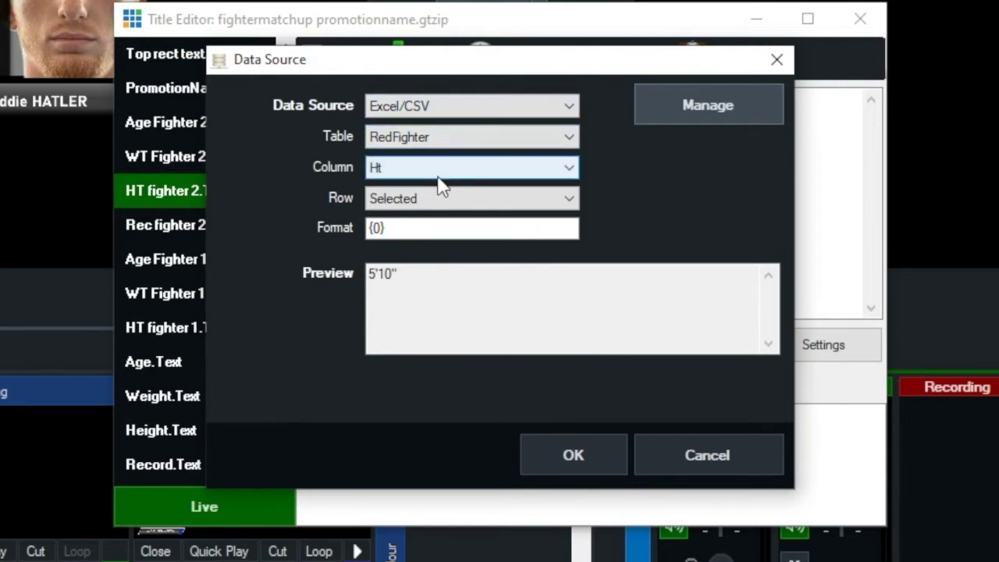
left_click(591, 455)
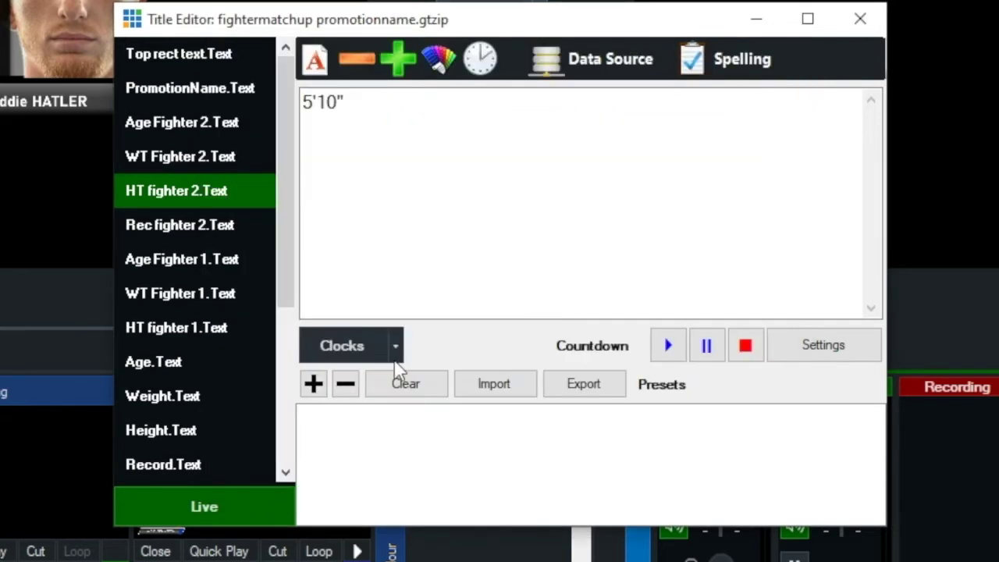
left_click(178, 228)
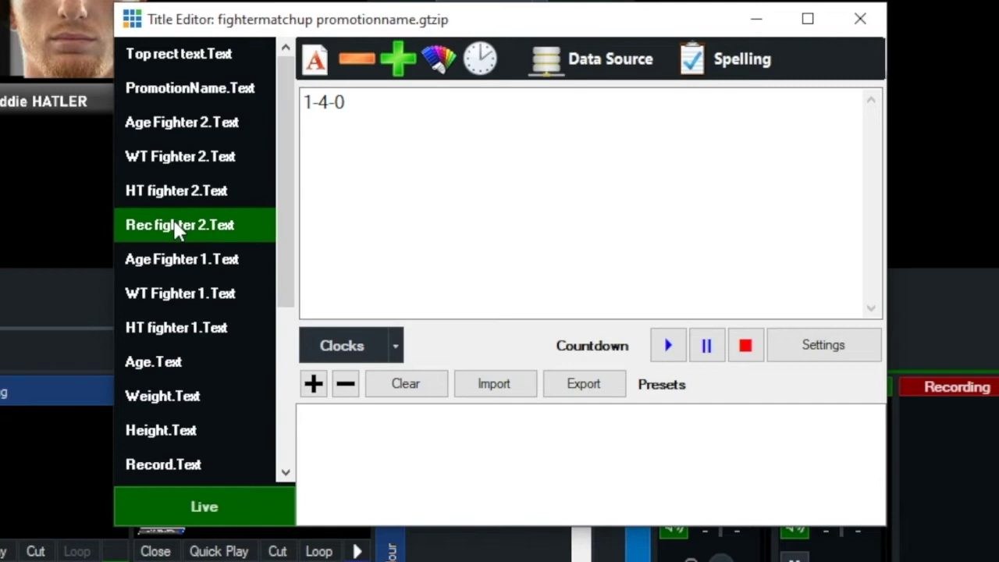
left_click(620, 68)
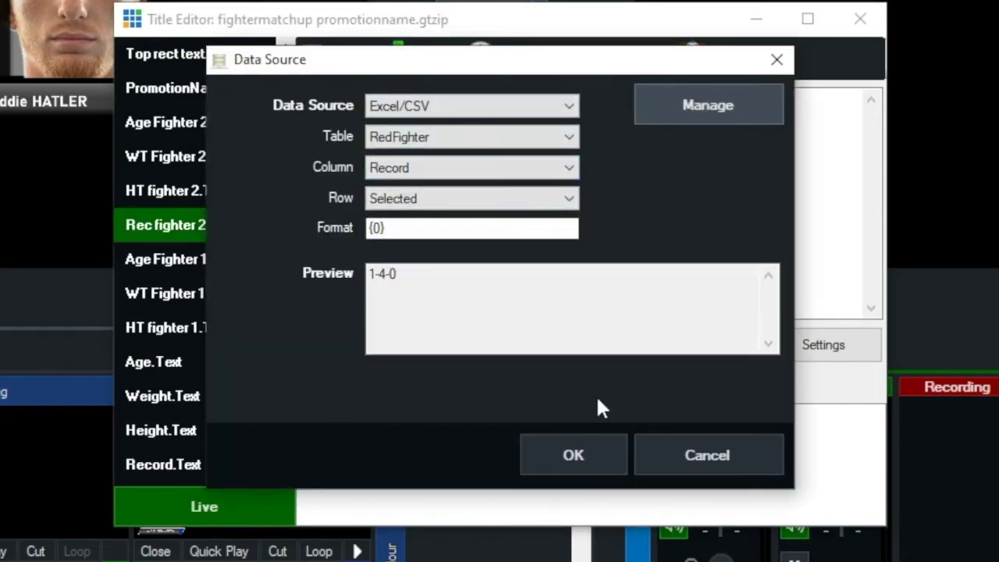
left_click(601, 457)
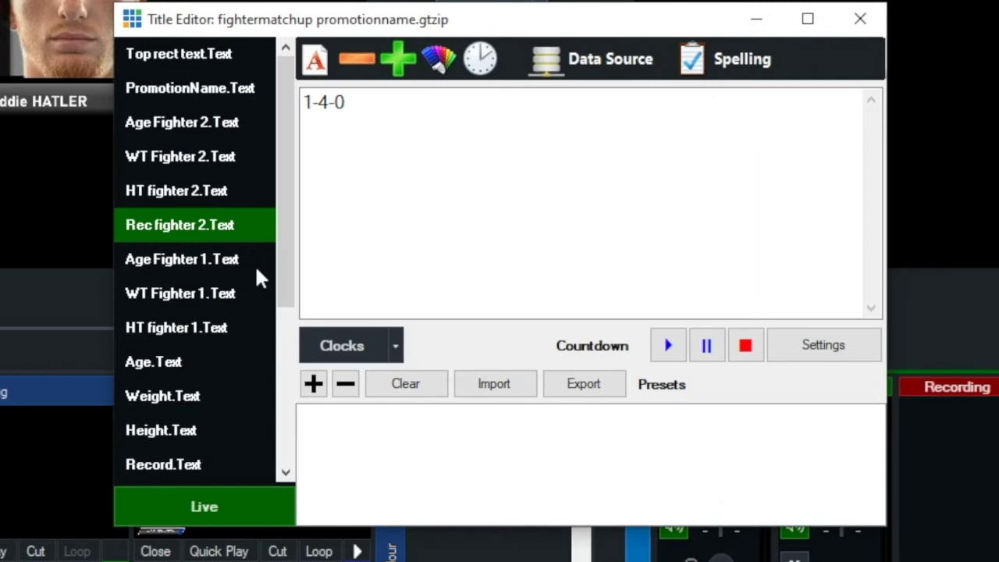
Link Age Fighter 1 to BlueFighter Age (31) and WT Fighter 1 to BlueFighter Wt (134)
left_click(184, 269)
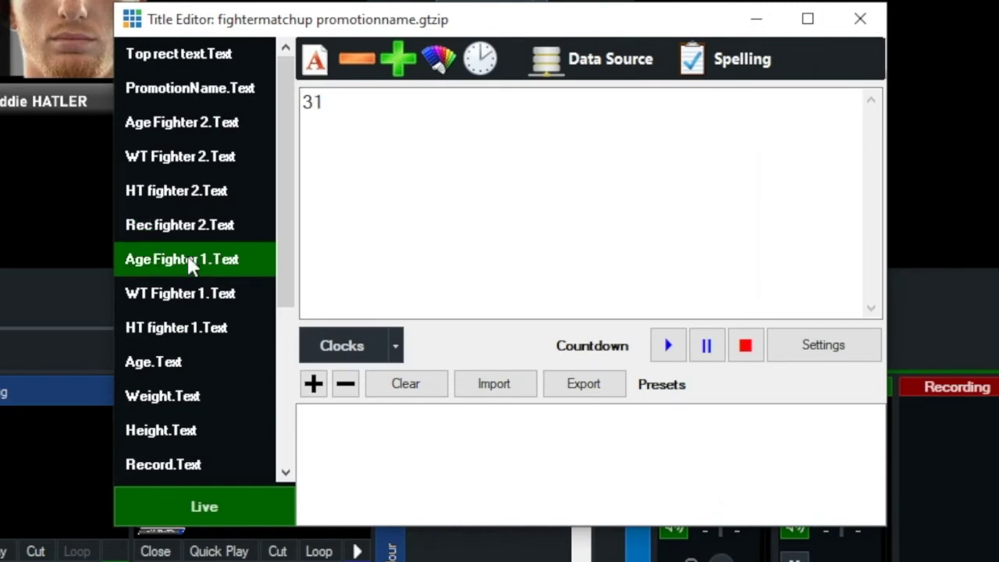
left_click(633, 74)
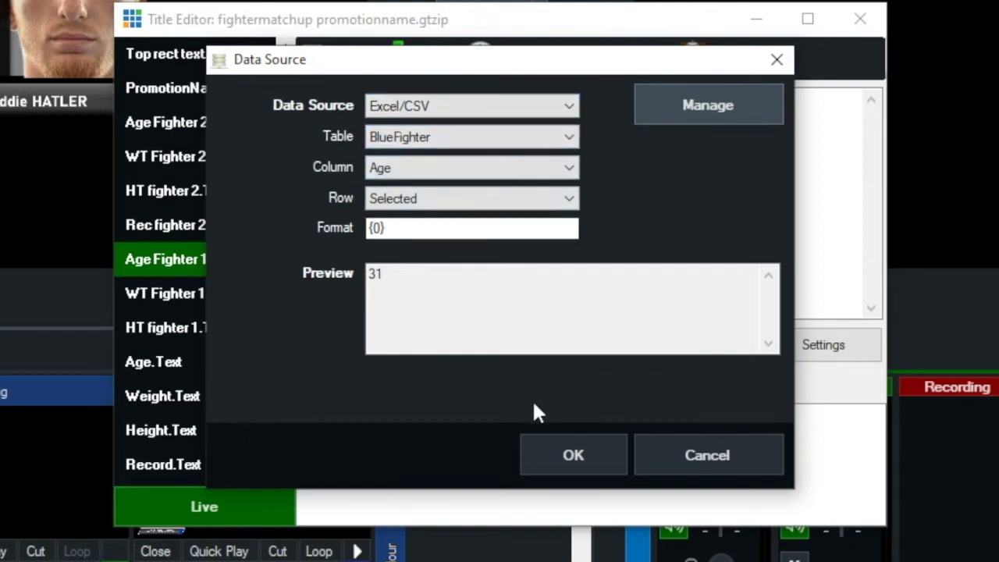
left_click(595, 467)
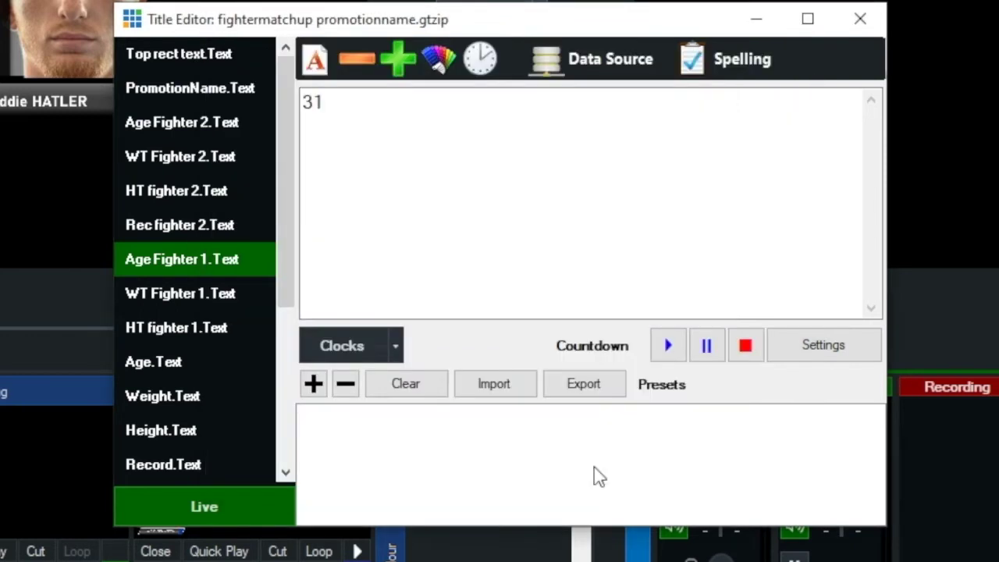
left_click(164, 292)
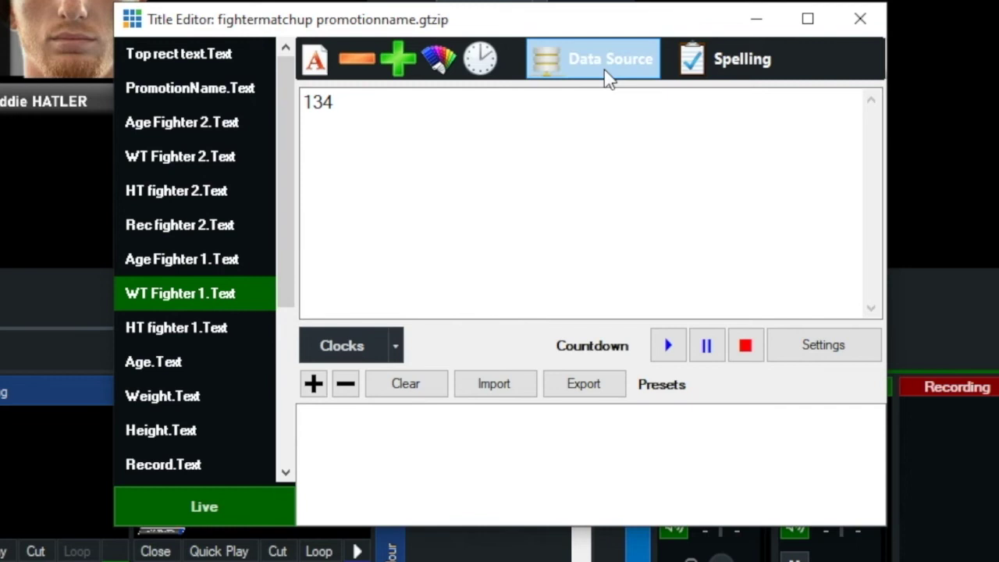
left_click(627, 69)
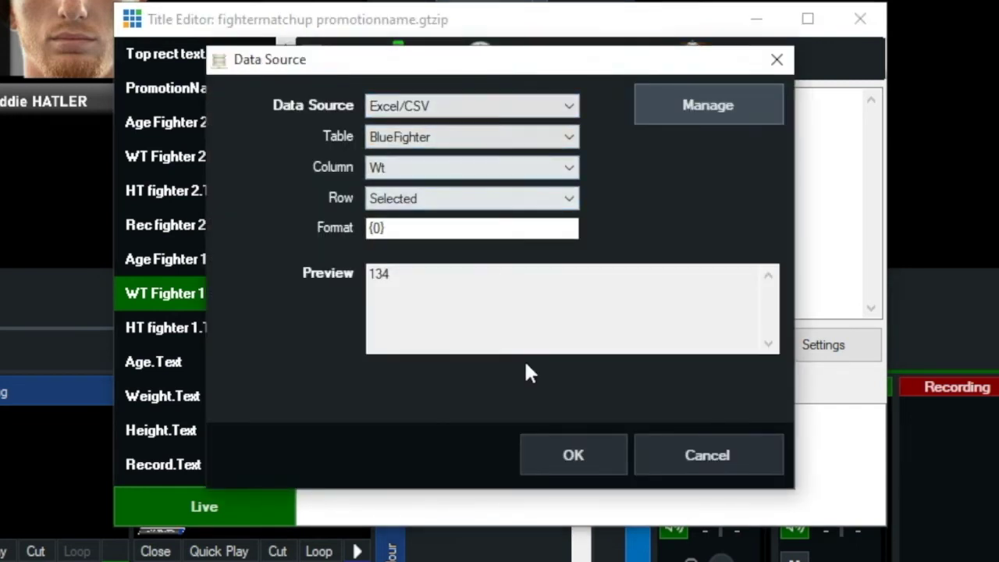
left_click(574, 456)
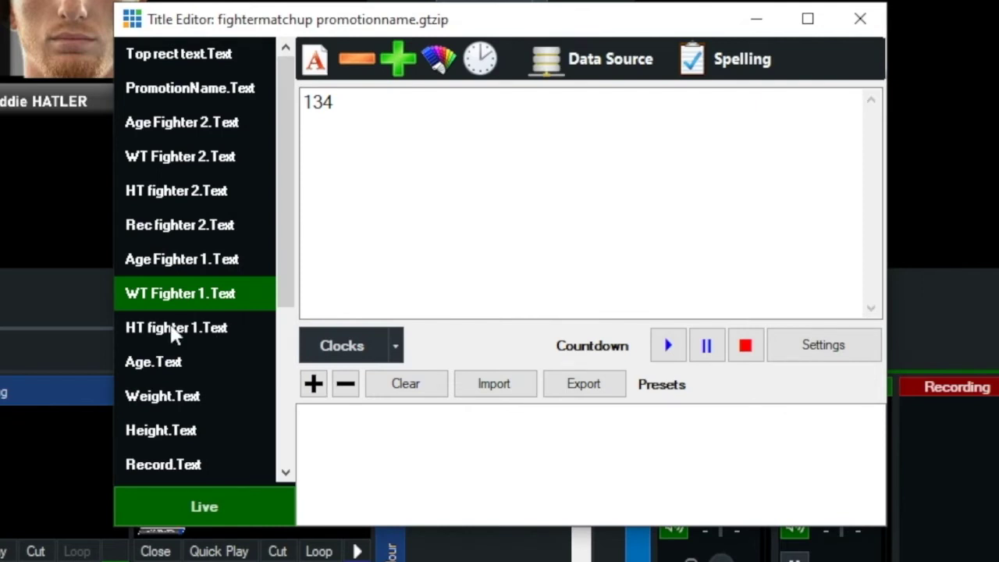
Link HT fighter 1 to the BlueFighter Ht column, showing 5'6"
left_click(176, 328)
left_click(613, 74)
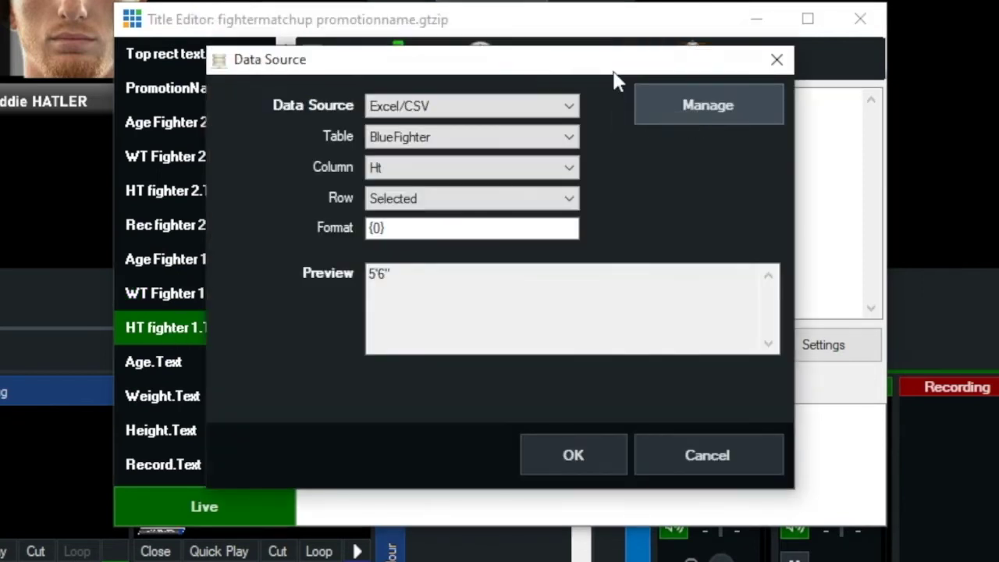
left_click(574, 457)
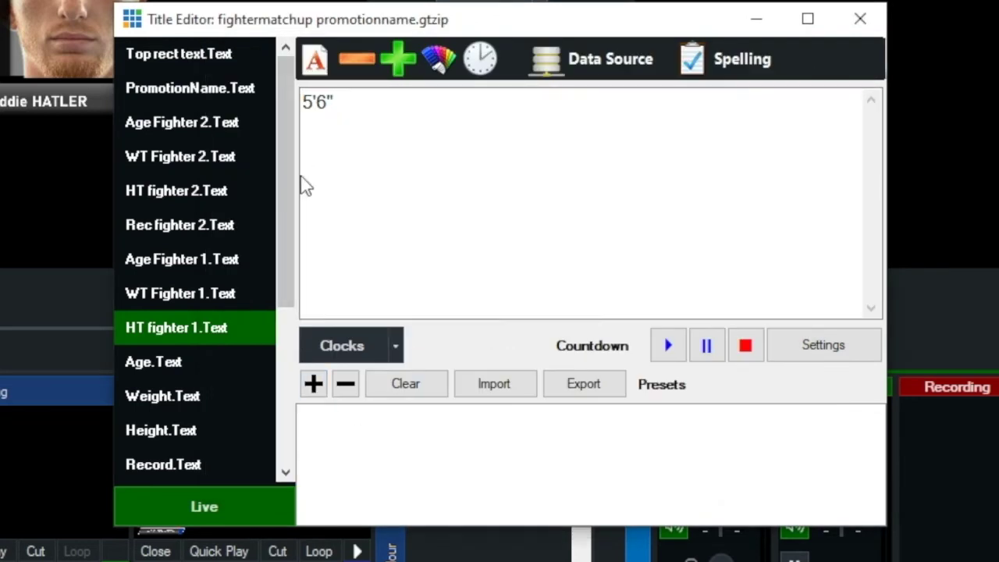
left_click_drag(284, 179, 279, 367)
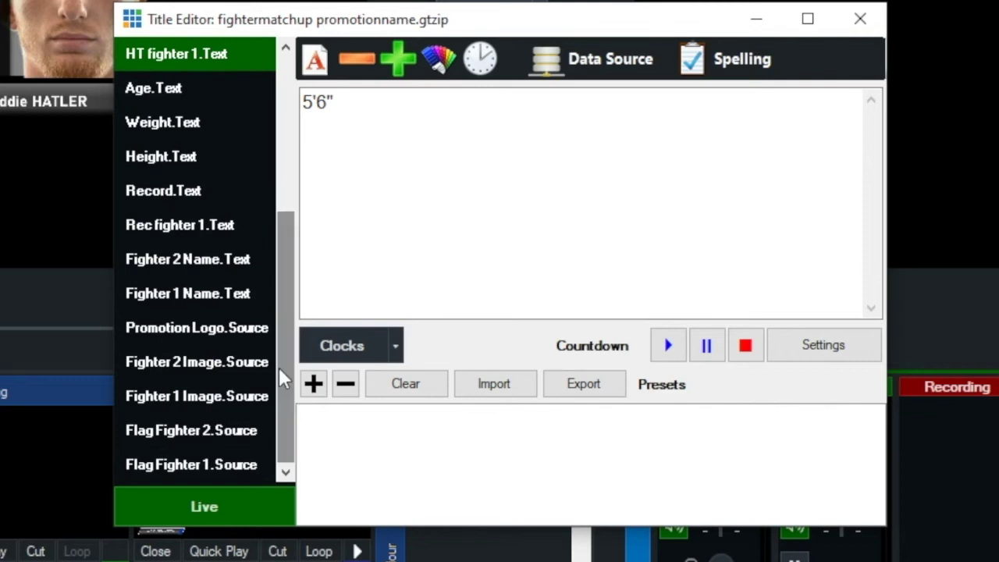
Link Rec fighter 1 to the BlueFighter Record column
left_click(191, 227)
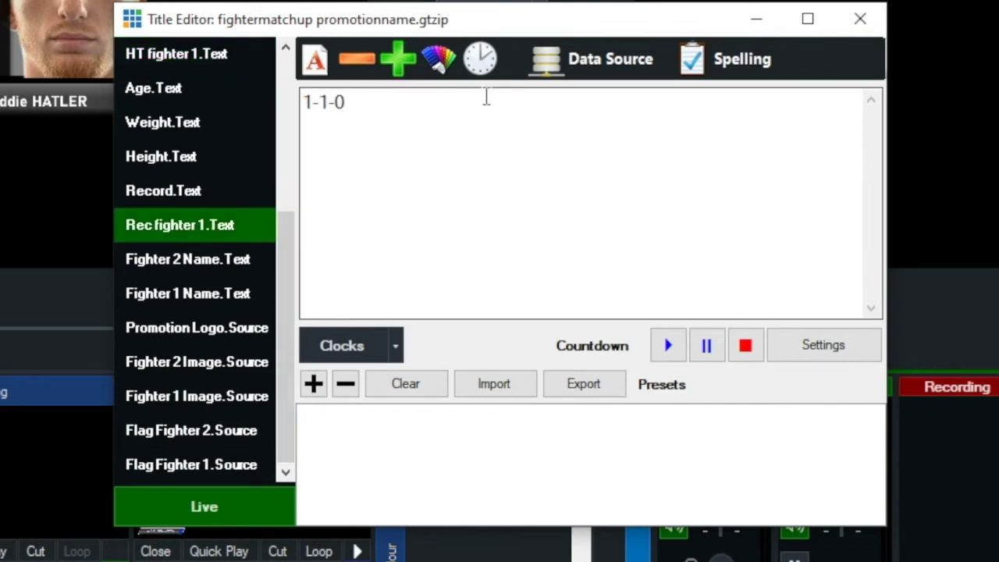
left_click(621, 56)
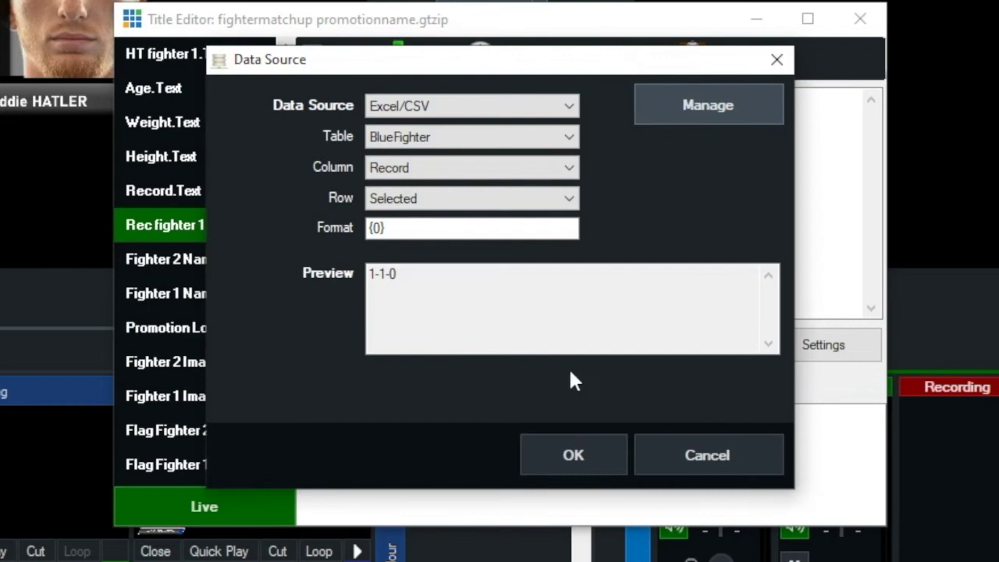
left_click(573, 456)
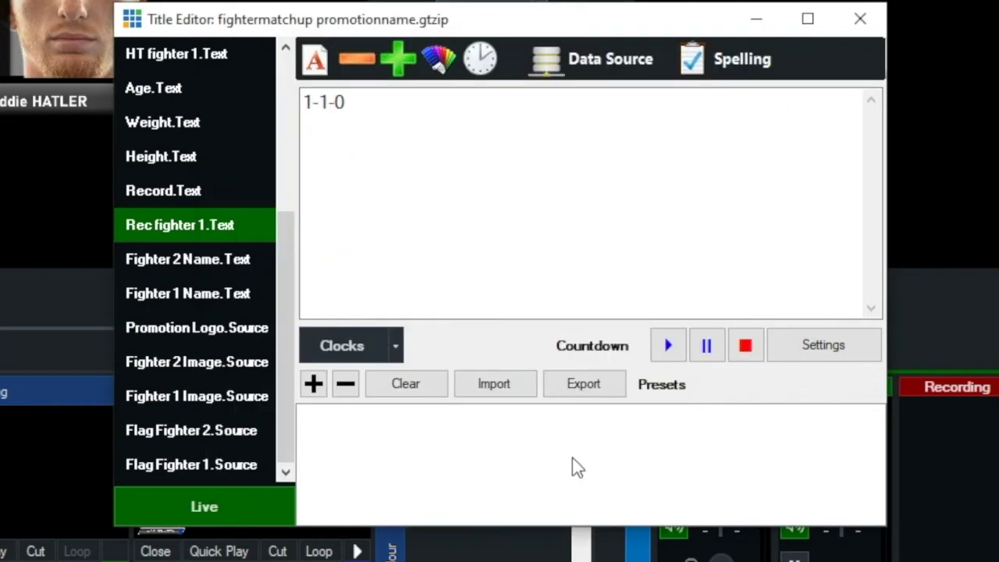
Link Fighter 2 Name to RedFighter FighterName and Fighter 1 Name to BlueFighter FighterName
left_click(184, 263)
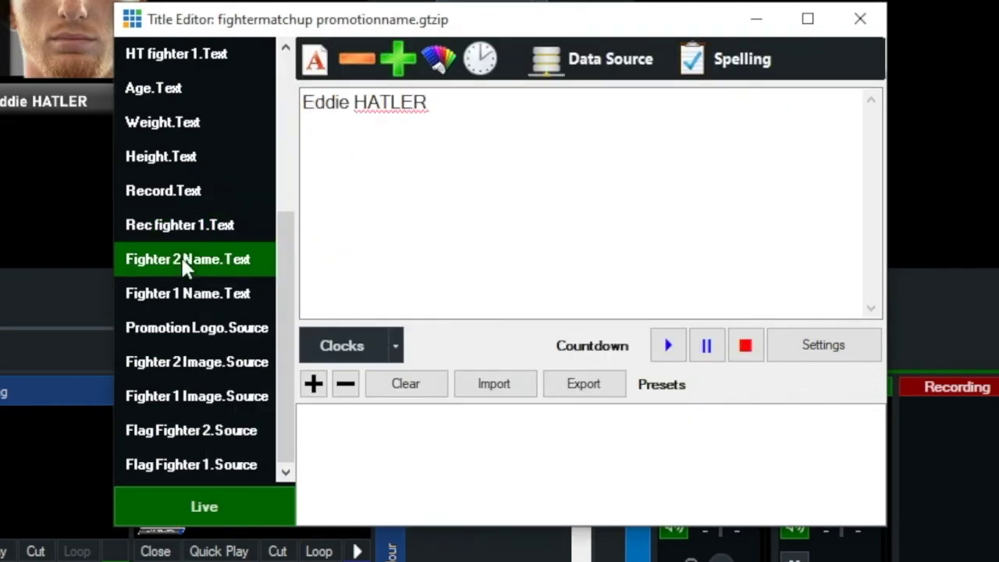
left_click(611, 70)
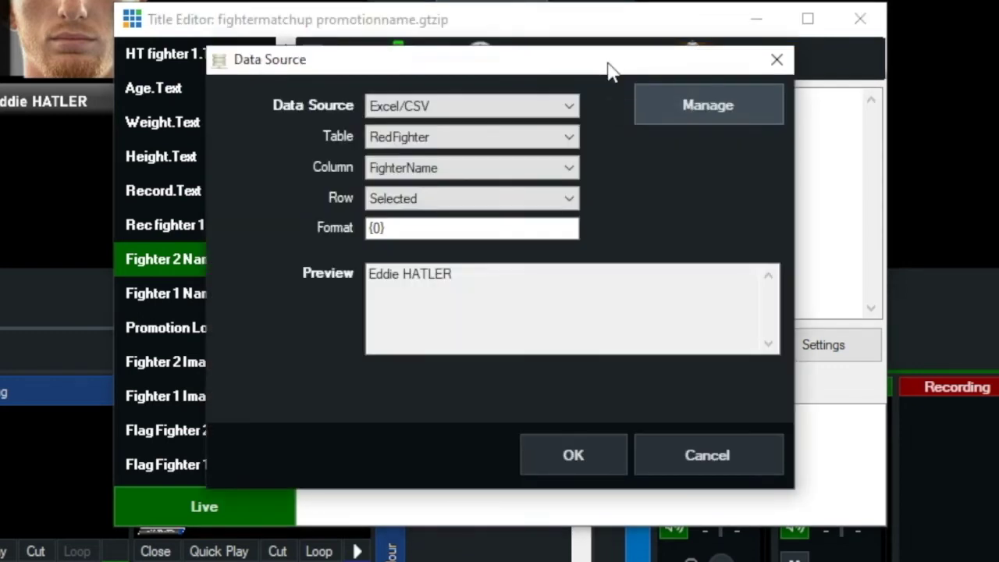
left_click(581, 466)
left_click(174, 297)
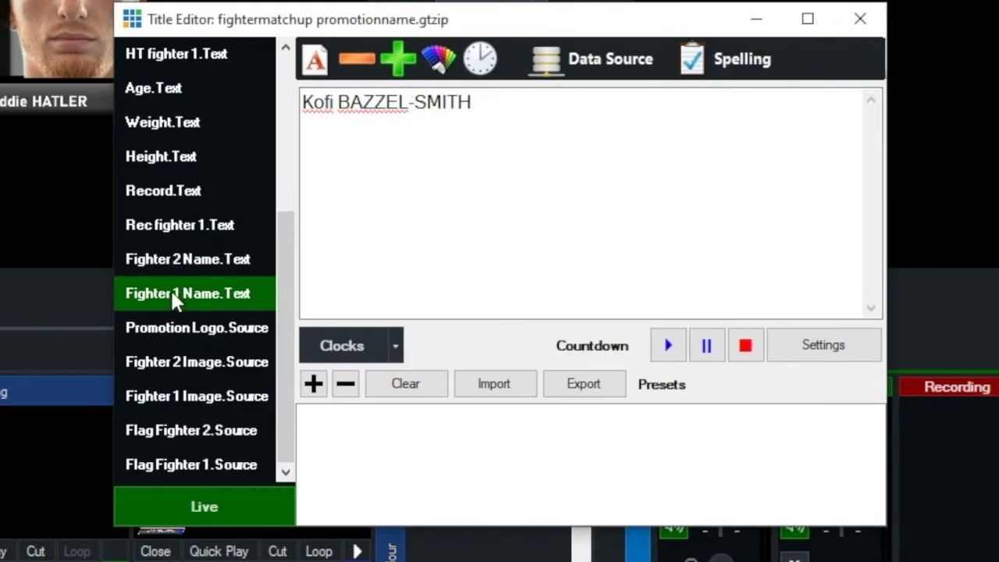
left_click(609, 68)
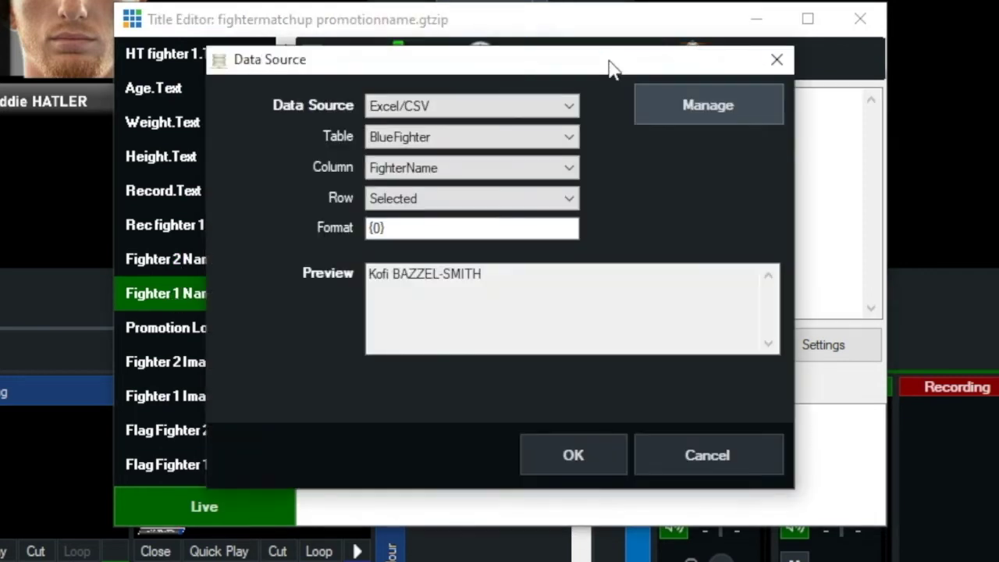
left_click(582, 462)
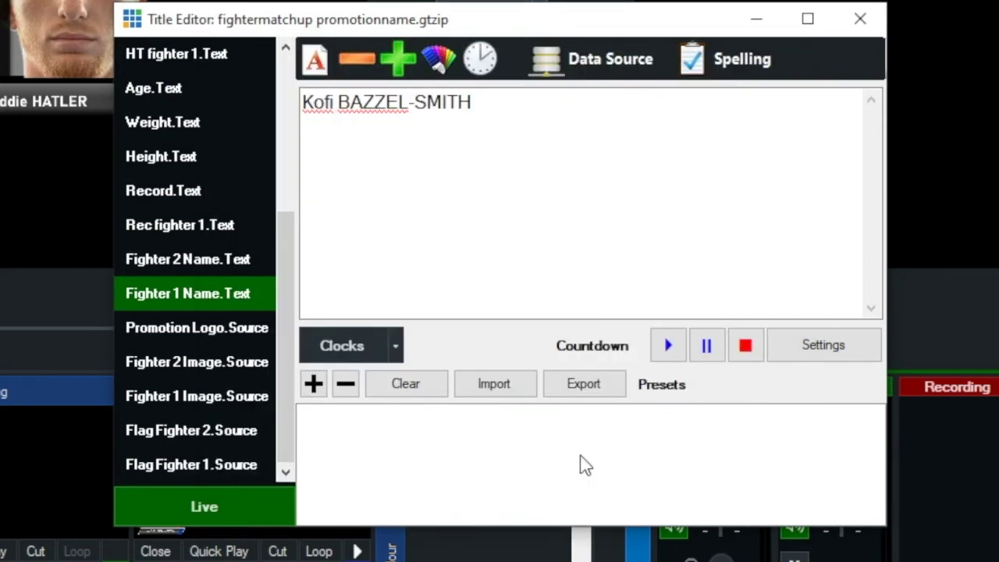
Check the Promotion Logo image's data source and leave it unlinked
left_click(175, 338)
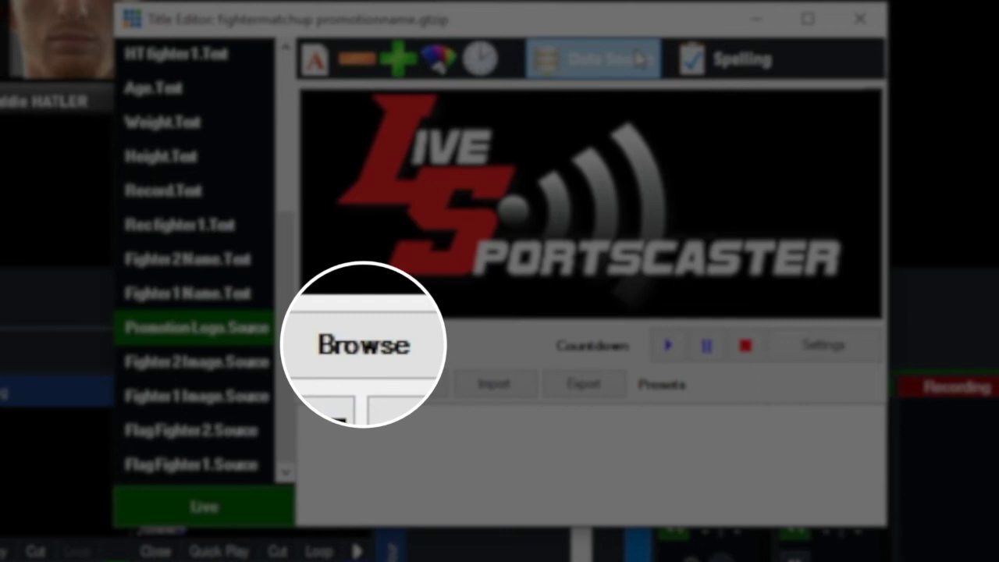
left_click(641, 61)
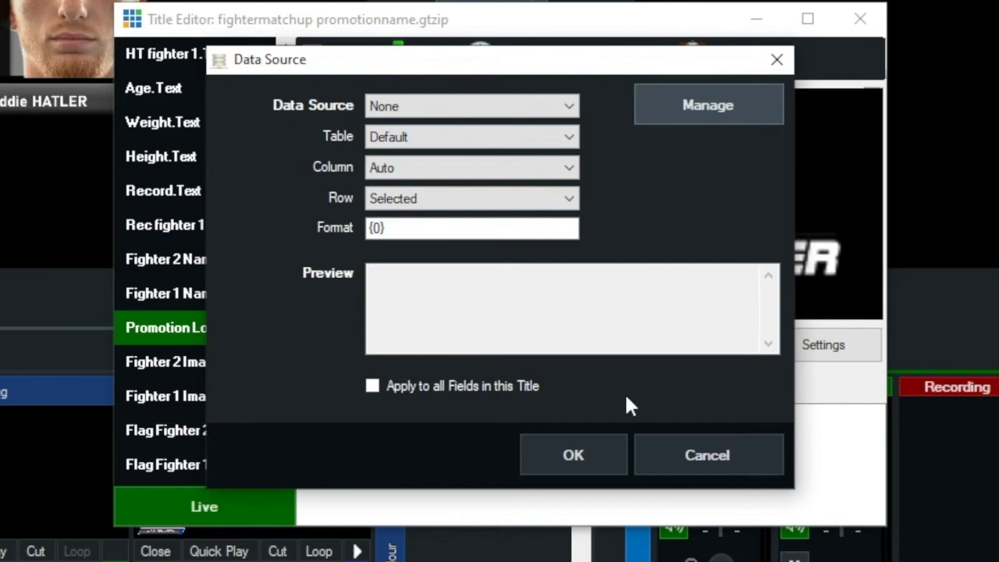
left_click(589, 456)
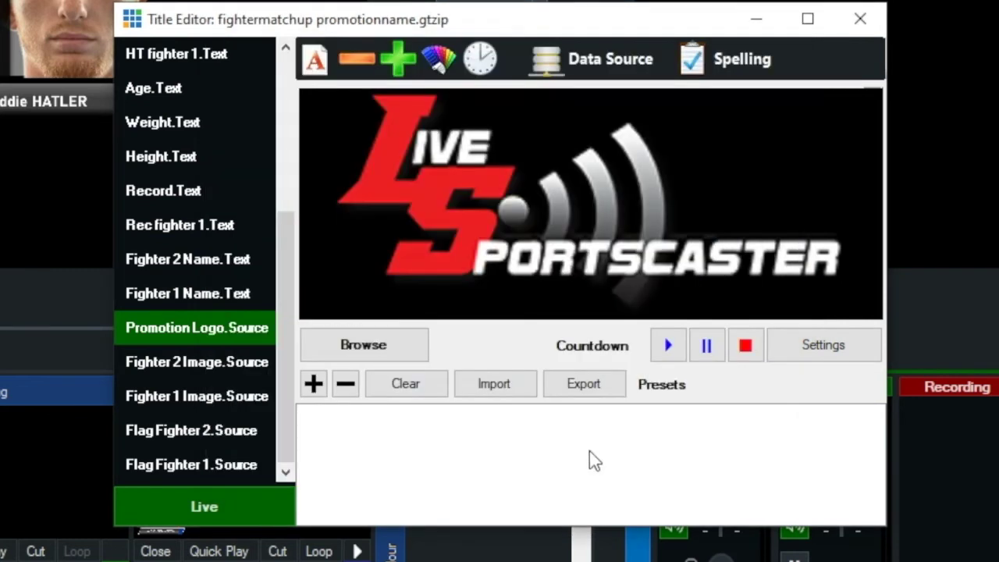
Link the Fighter 2 and Fighter 1 images to RedFighter and BlueFighter HeadShot, and point Flag Fighter 2 at RedFighter Flag
left_click(160, 363)
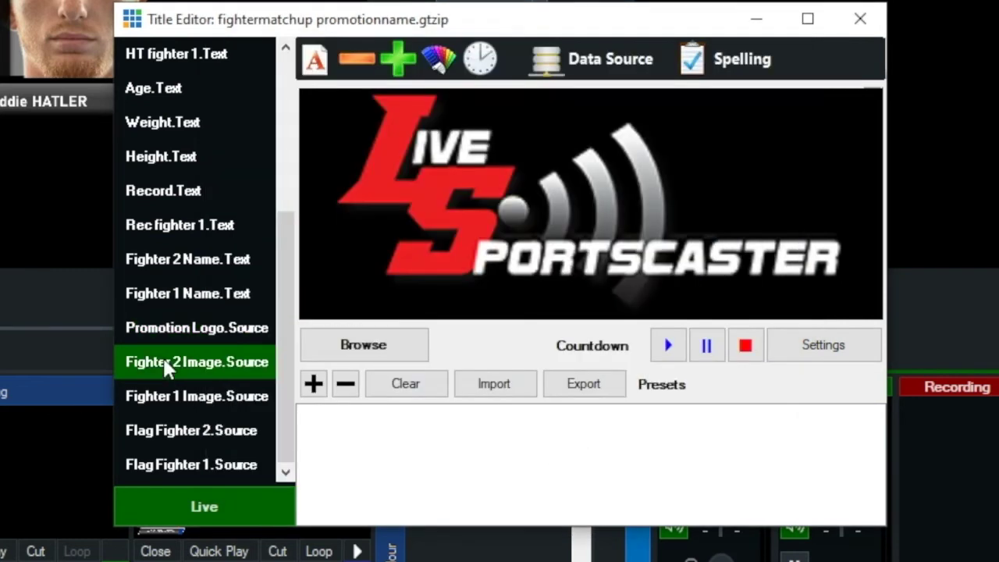
left_click(621, 66)
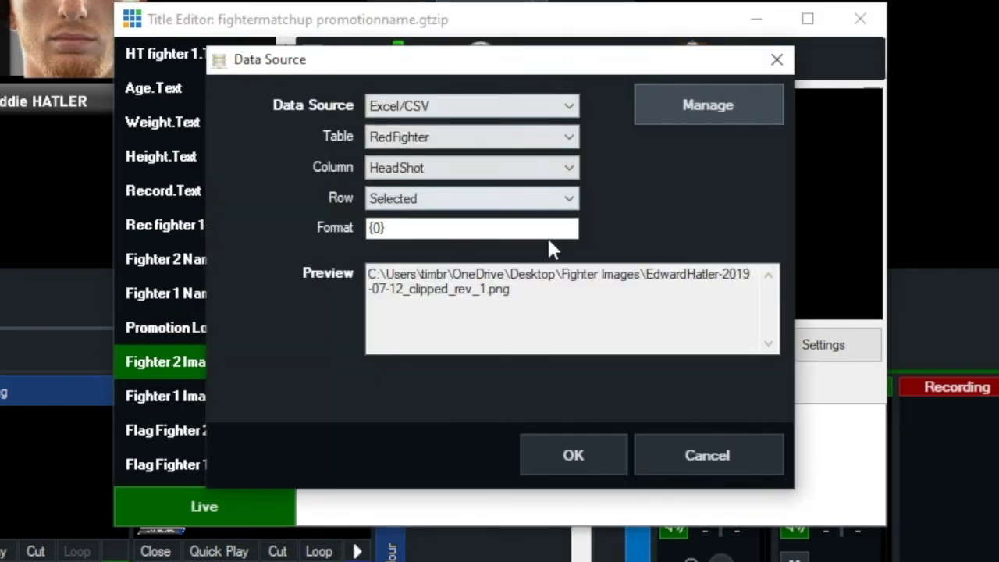
left_click(575, 463)
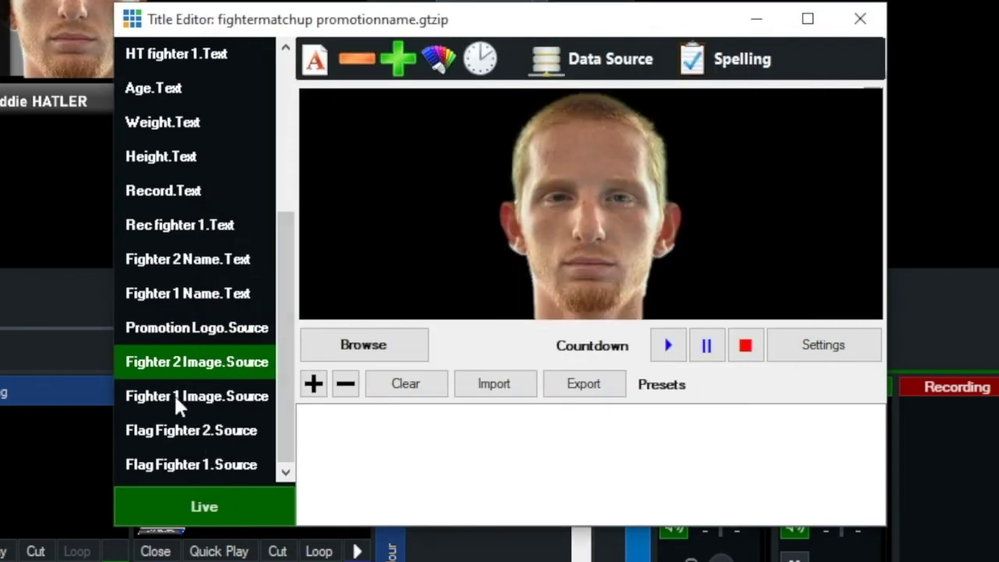
left_click(172, 393)
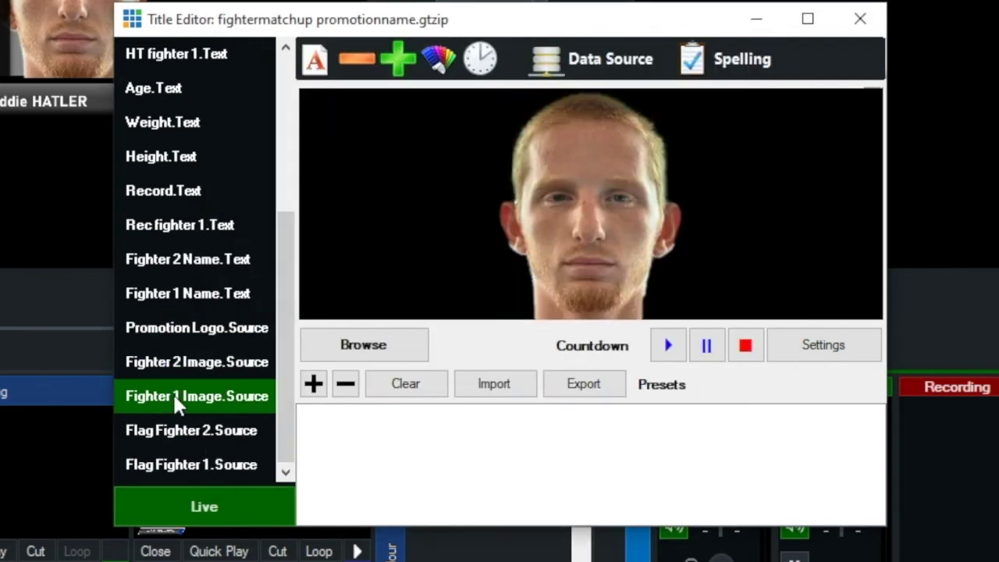
left_click(616, 65)
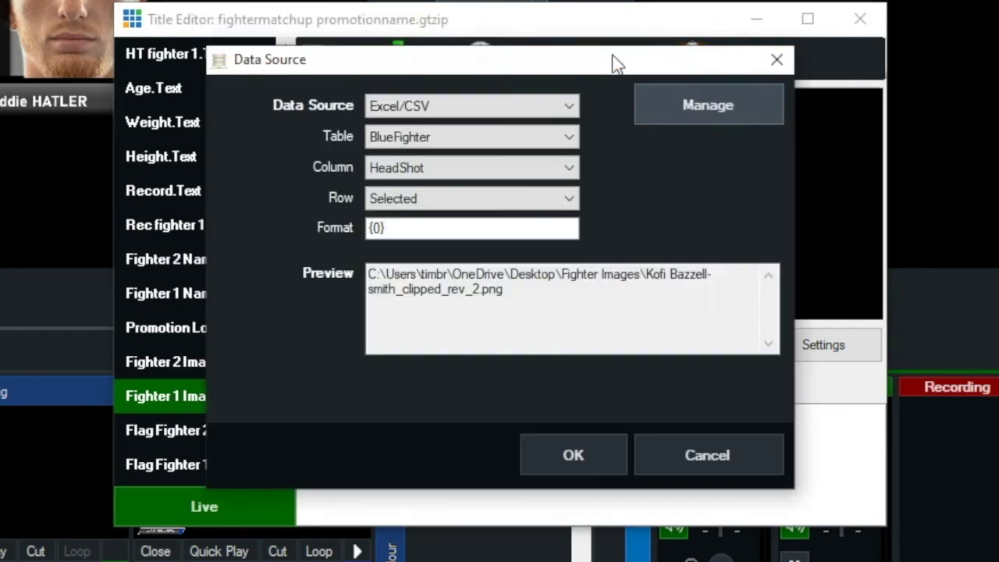
left_click(593, 461)
left_click(173, 439)
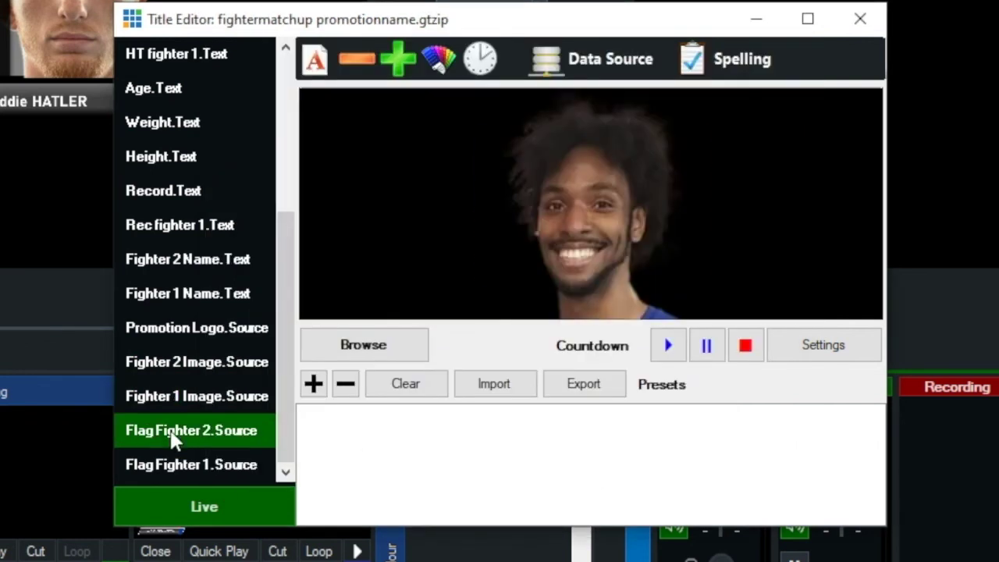
left_click(601, 60)
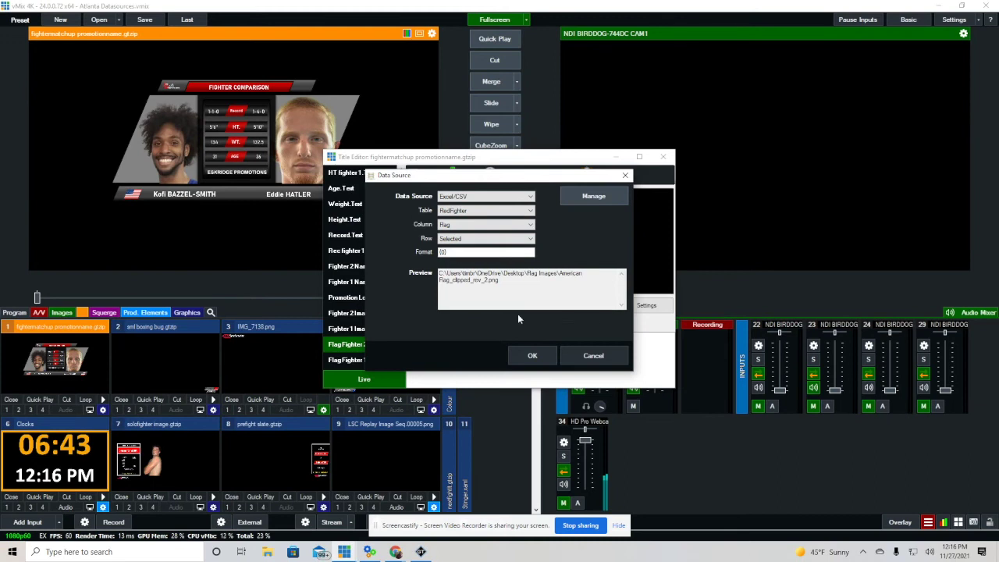
Confirm Flag Fighter 2's link to RedFighter Flag, showing the American flag image
left_click(538, 354)
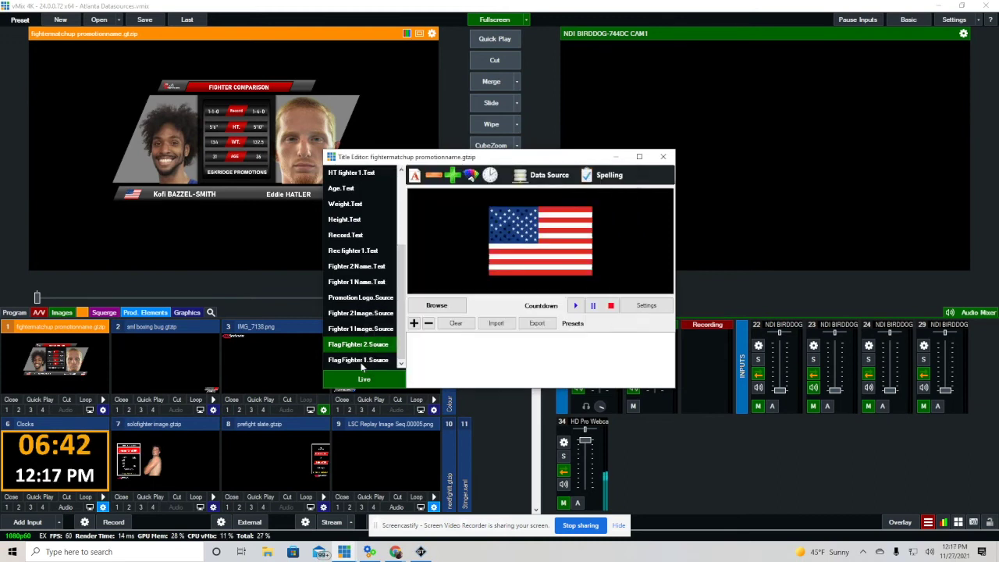